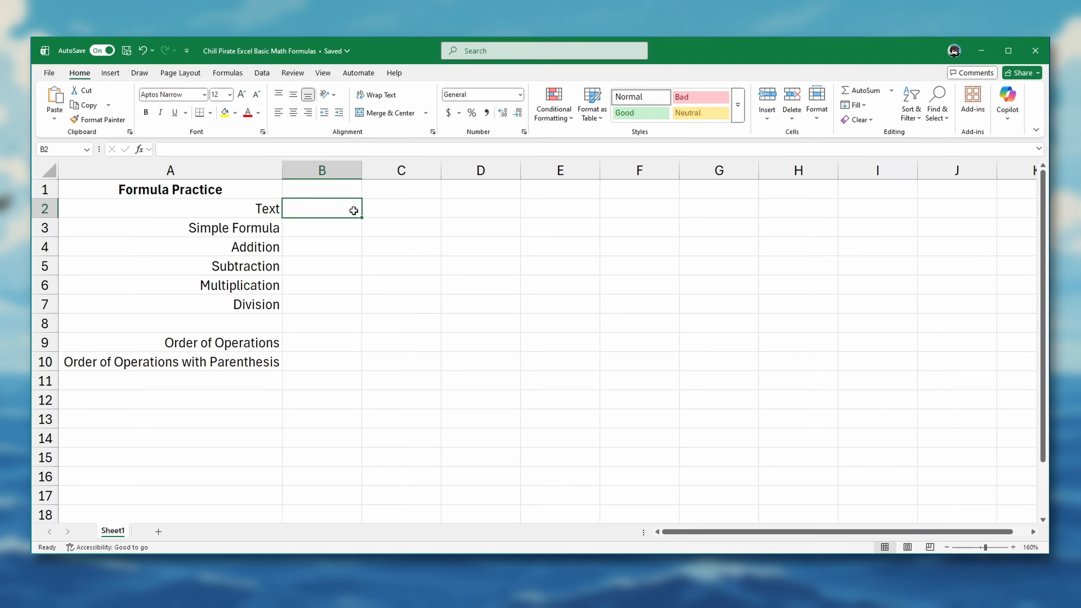
Step: Enter 2 + 2 as plain text, without an equals sign, in cell B2 and reselect it to view its contents
{"action": "type", "text": "2"}
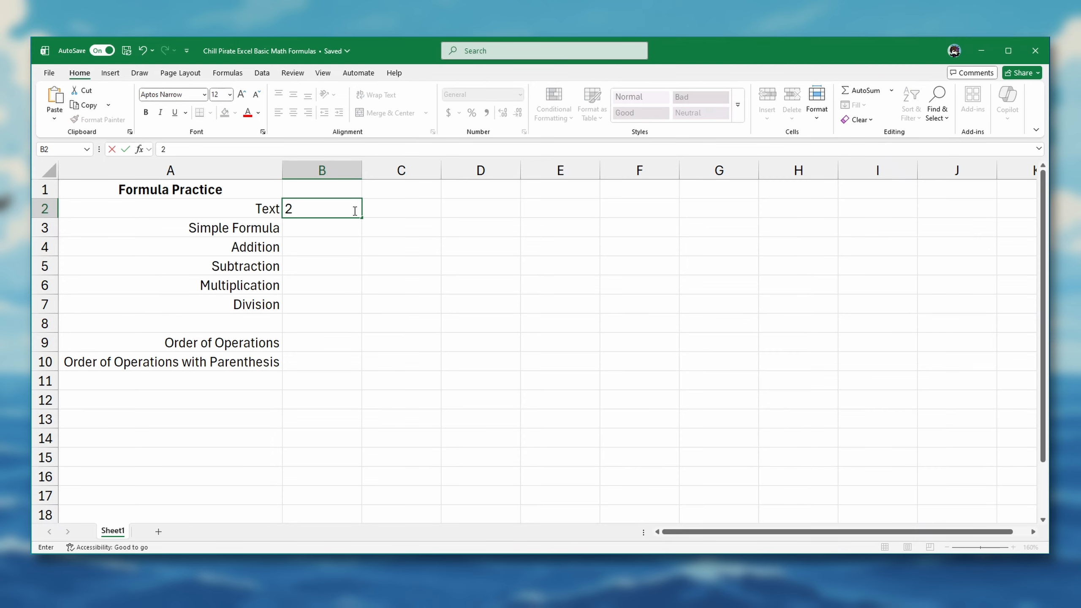
{"action": "type", "text": " + 2"}
{"action": "key", "text": "Return"}
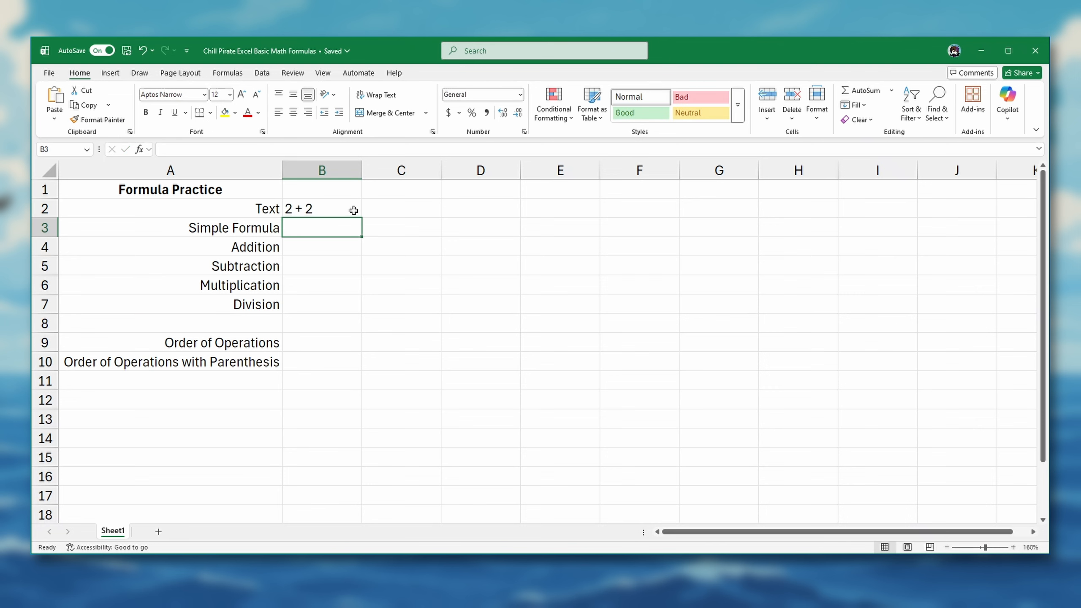
{"action": "left_click", "coordinate": [324, 208]}
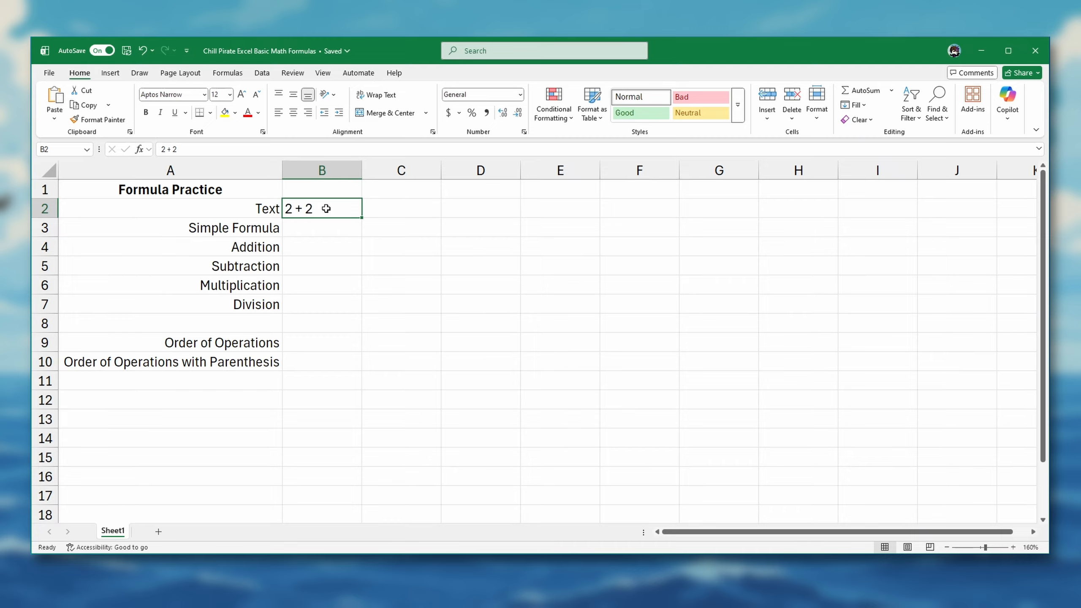
Step: Enter the formula =2 + 2 in the Simple Formula cell B3 and reselect the cell to view its formula
{"action": "left_click", "coordinate": [326, 230]}
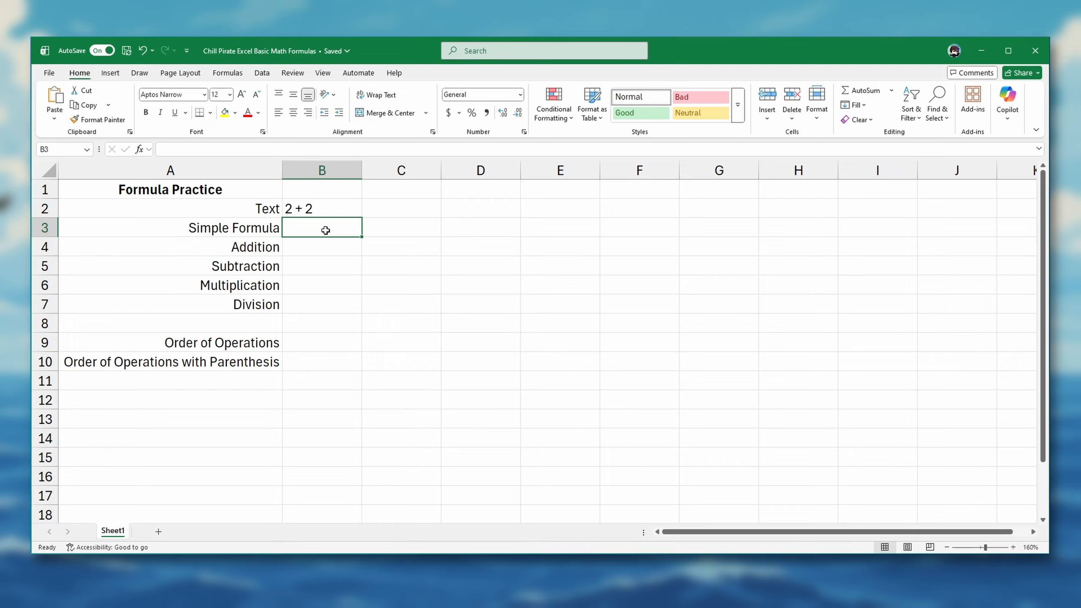
{"action": "type", "text": "="}
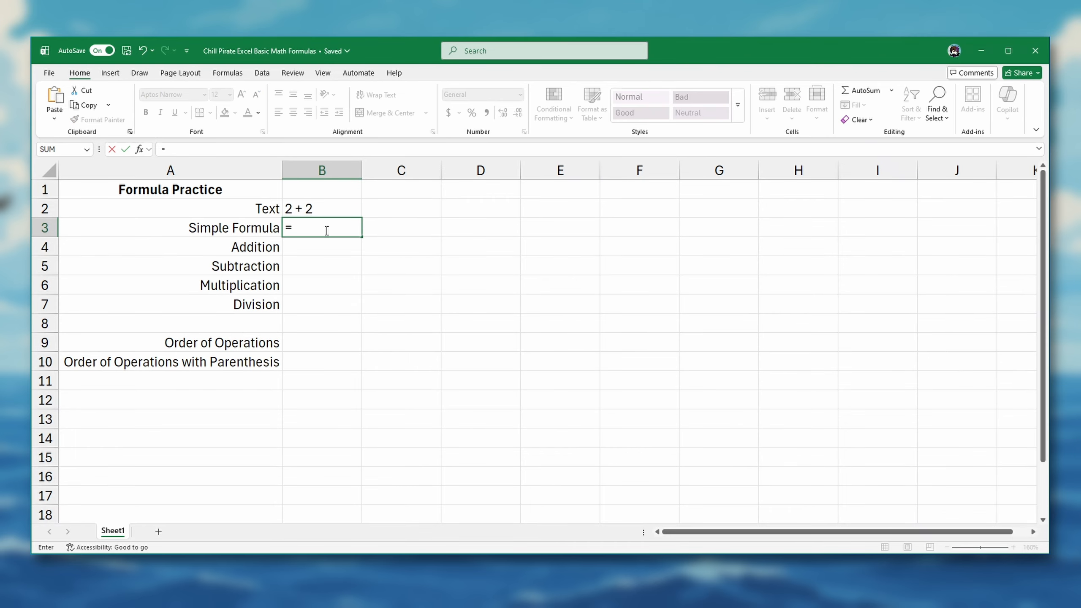
{"action": "type", "text": "2 + 2"}
{"action": "key", "text": "Return"}
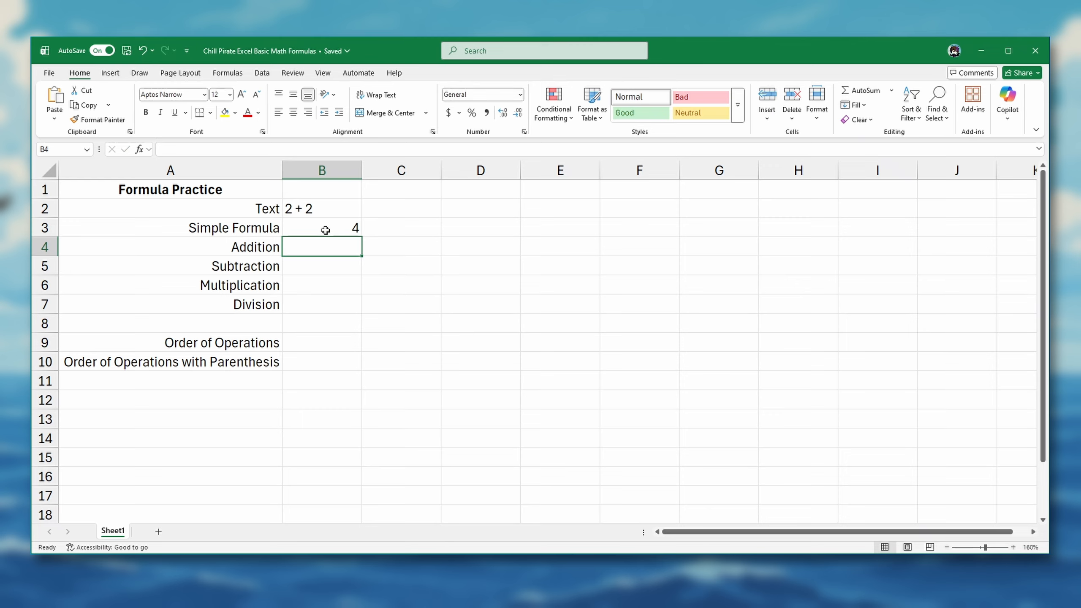
{"action": "left_click", "coordinate": [325, 230]}
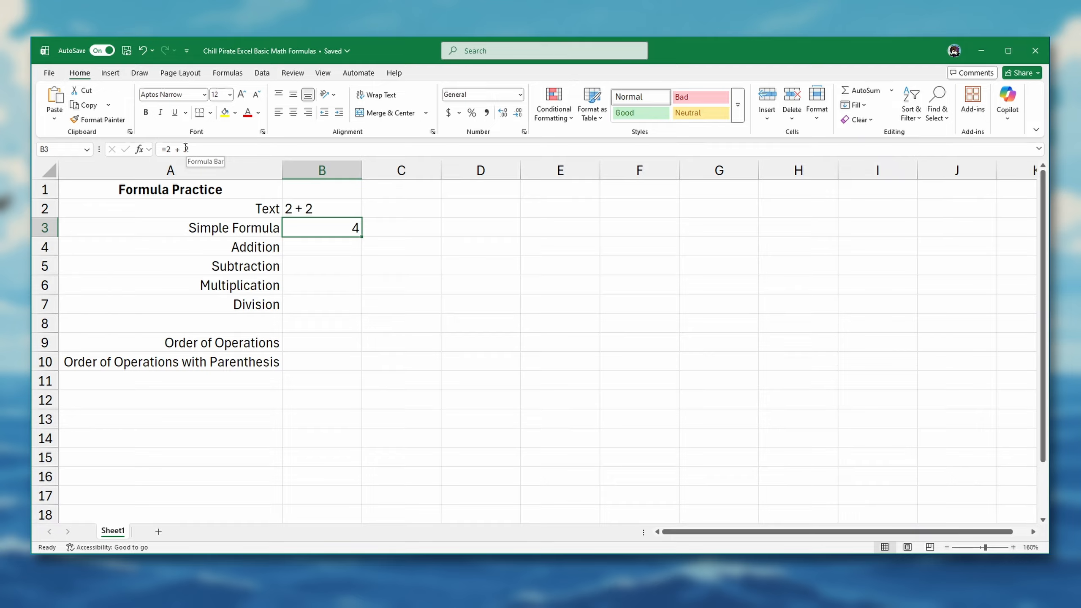
Step: Enter the formula =10+5 in the Addition cell B4 and reselect the cell to view its formula
{"action": "left_click", "coordinate": [330, 252]}
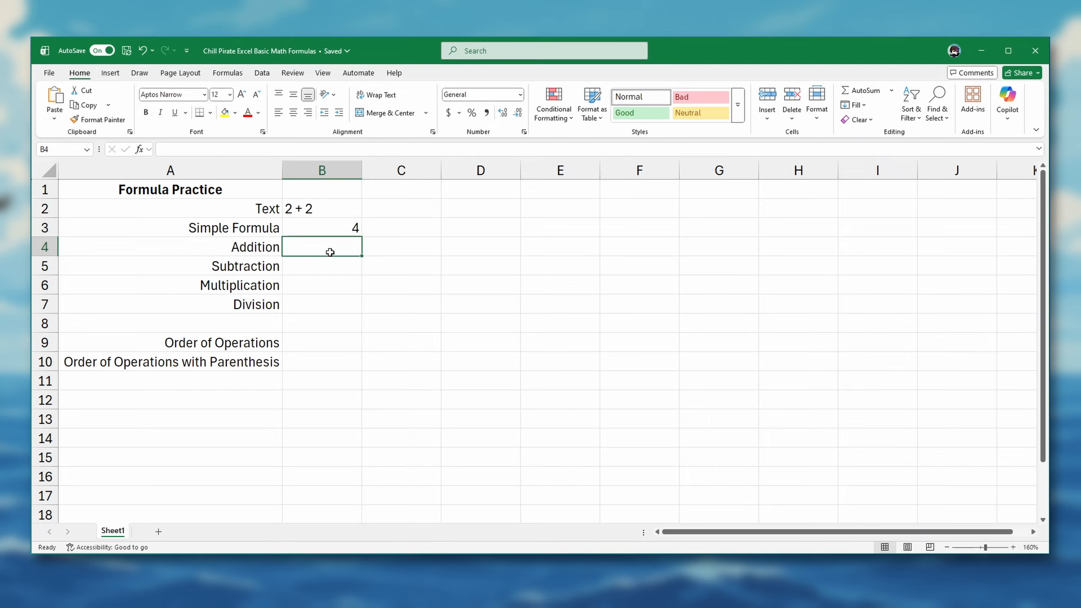
{"action": "type", "text": "="}
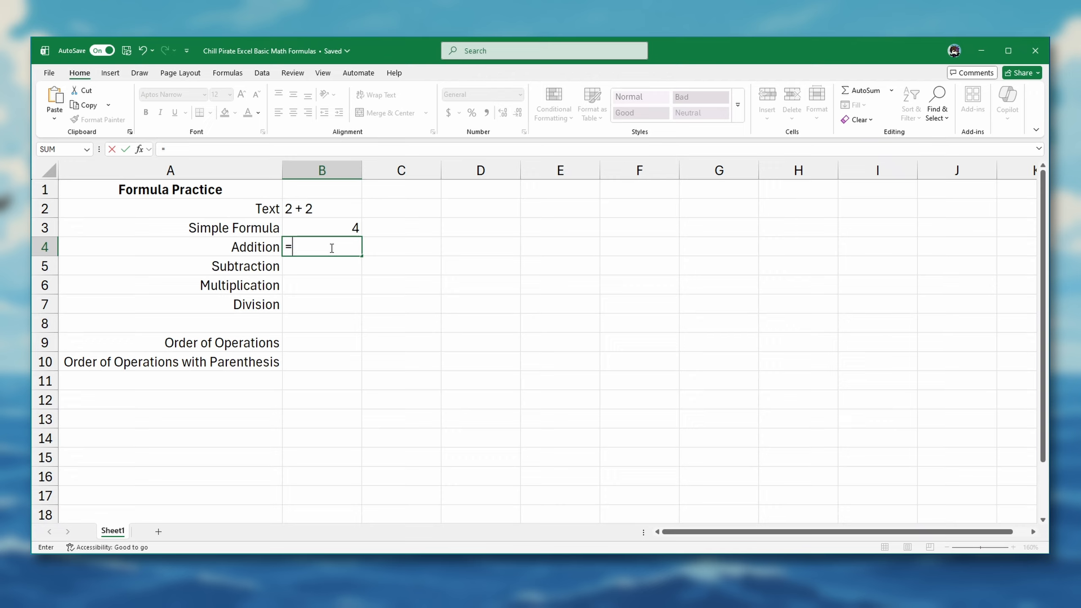
{"action": "type", "text": "10+5"}
{"action": "key", "text": "Return"}
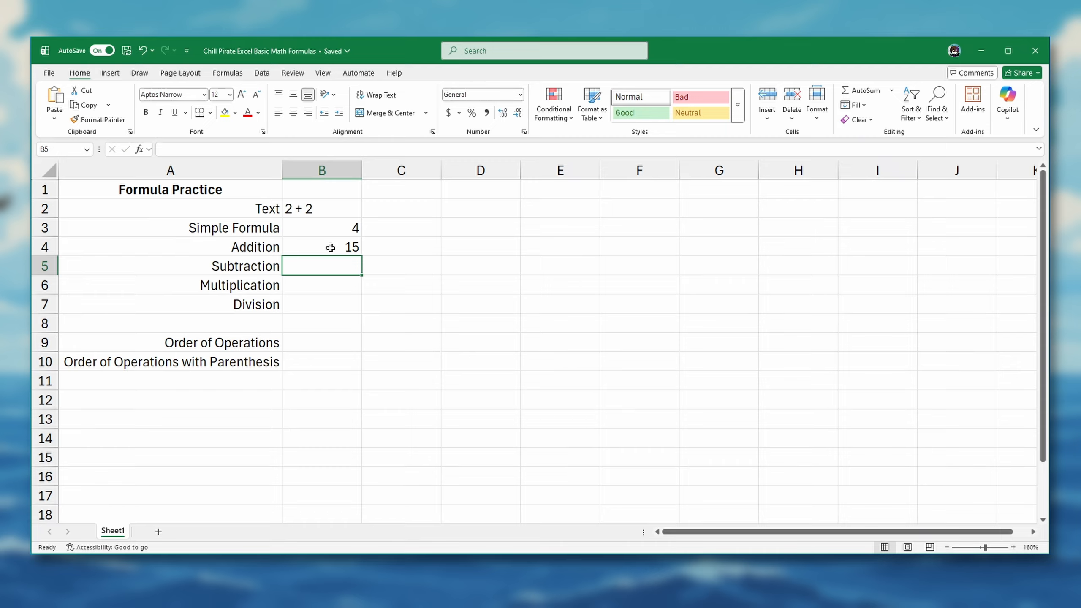
{"action": "left_click", "coordinate": [331, 247]}
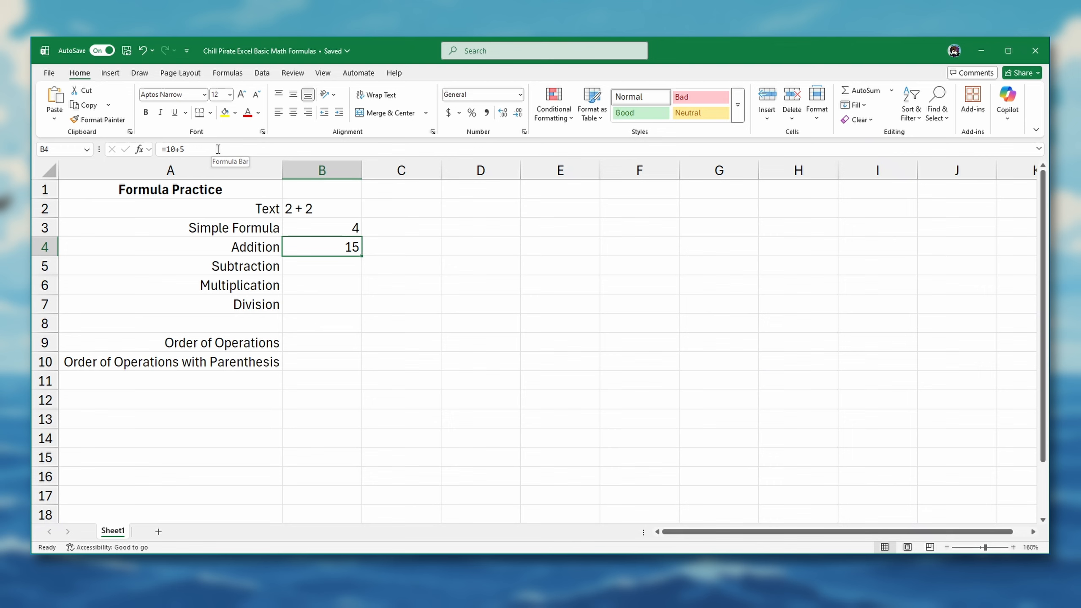
Step: Enter the formula =10-5 in the Subtraction cell B5 and reselect the cell to view its formula
{"action": "left_click", "coordinate": [310, 263]}
{"action": "type", "text": "="}
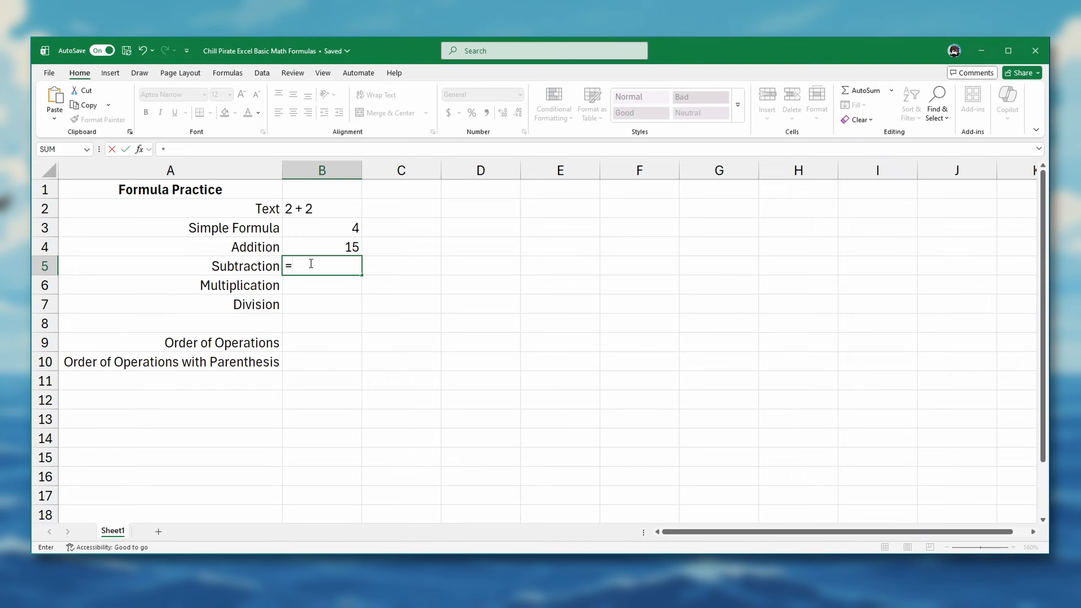
{"action": "type", "text": "10-5"}
{"action": "key", "text": "Return"}
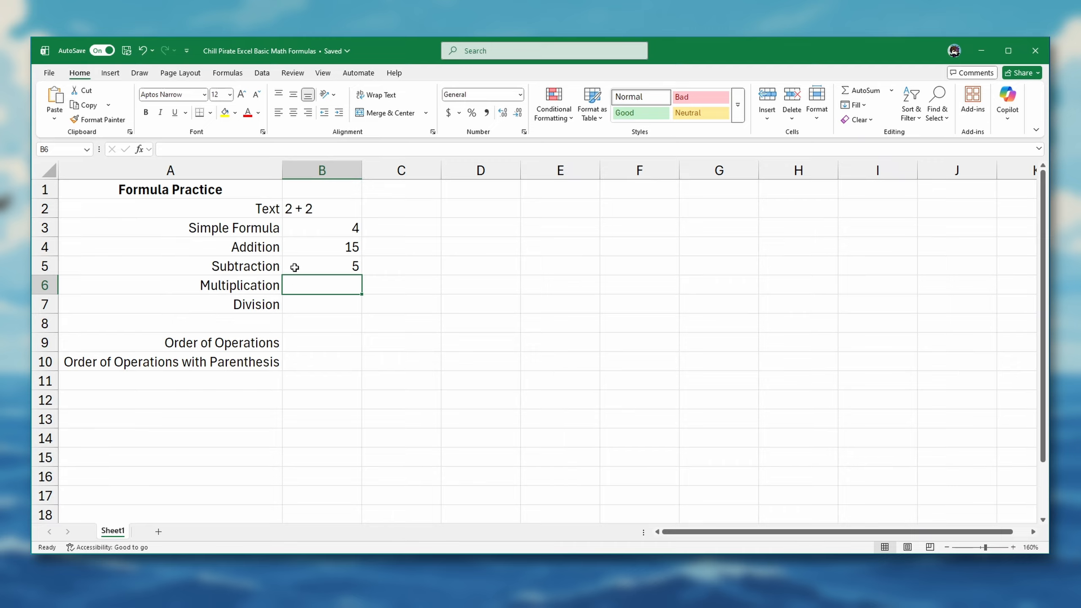
{"action": "left_click", "coordinate": [295, 267]}
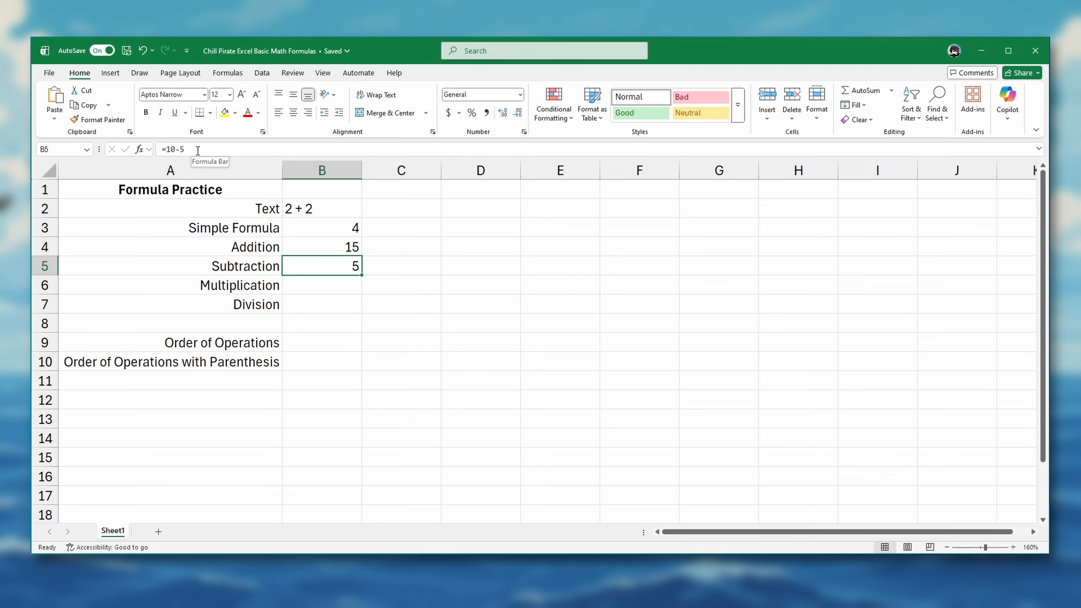
Step: Enter the formula =10*5 in the Multiplication cell B6
{"action": "left_click", "coordinate": [301, 285]}
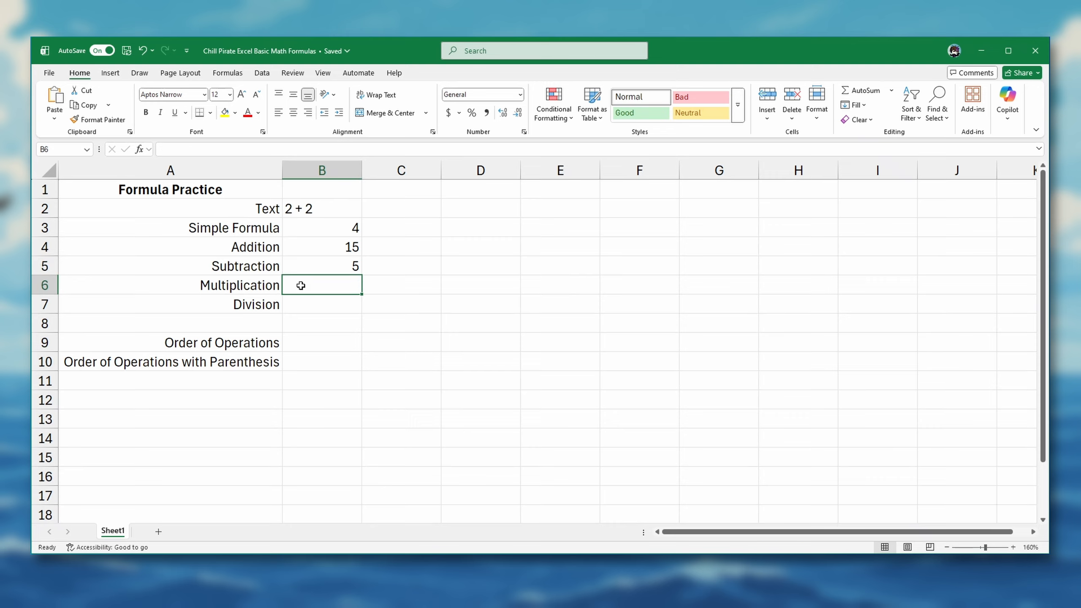
{"action": "type", "text": "=10"}
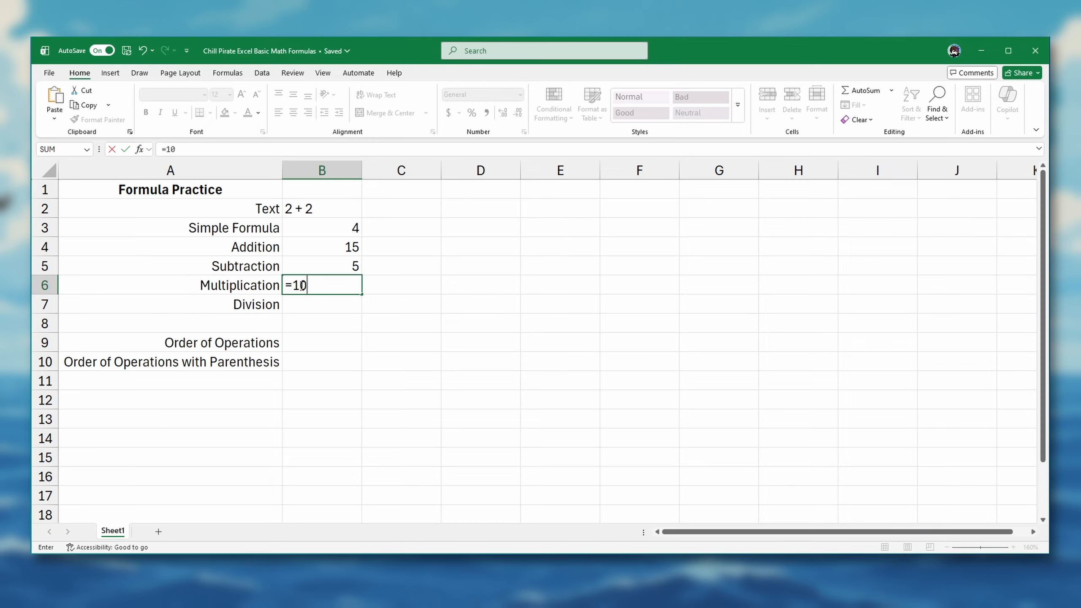
{"action": "type", "text": "*5"}
{"action": "key", "text": "Return"}
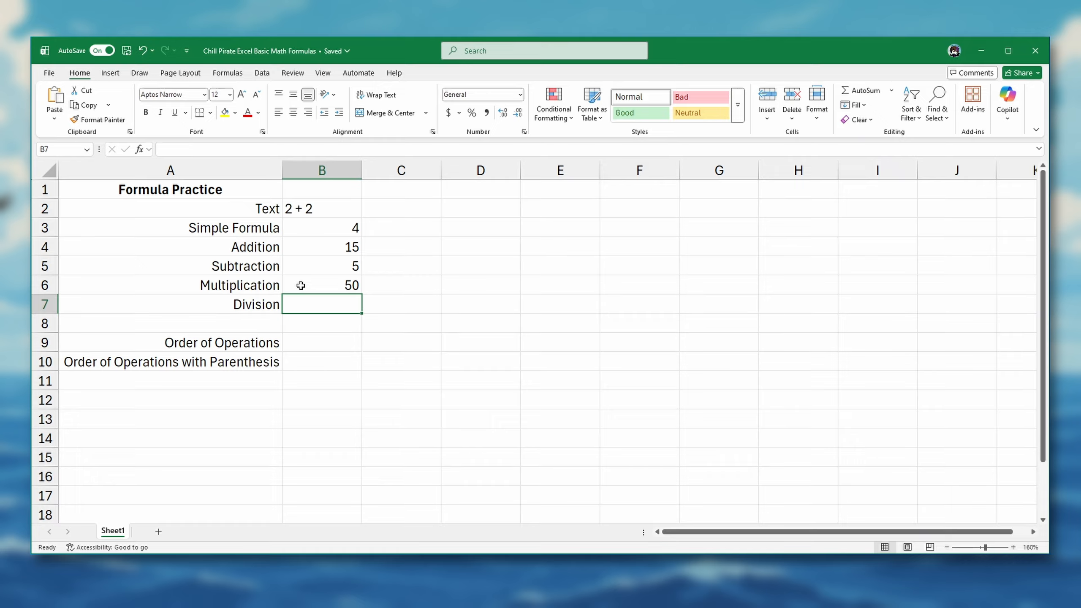
Step: Enter the formula =10/5 in the Division cell B7
{"action": "type", "text": "=10/"}
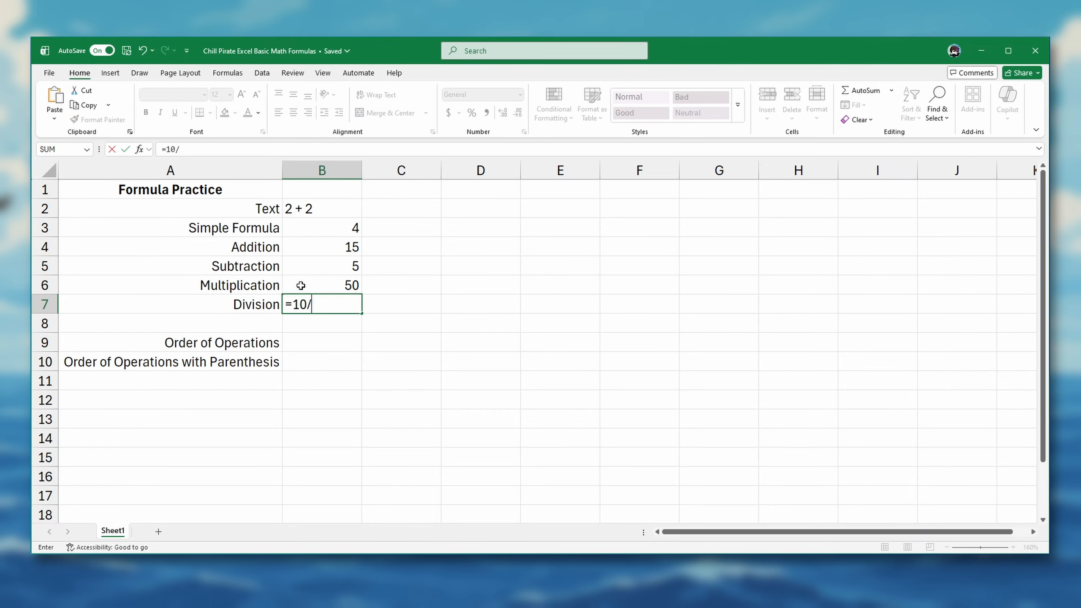
{"action": "type", "text": "5"}
{"action": "key", "text": "Return"}
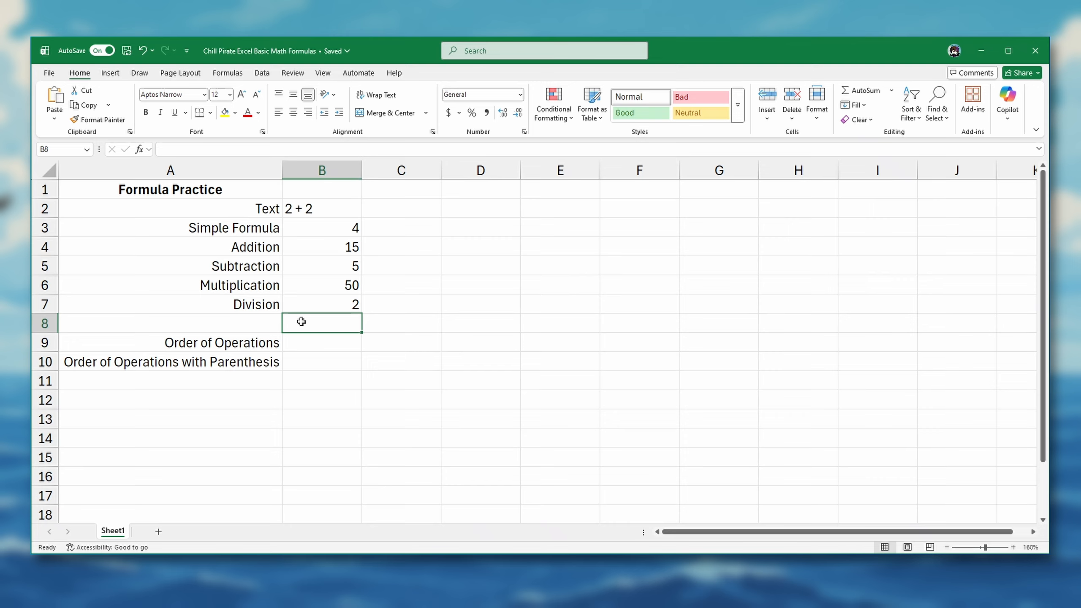
Step: Enter the formula =10+5*2 in the Order of Operations cell B9, then select cell B10 after viewing the formula
{"action": "left_click", "coordinate": [303, 346]}
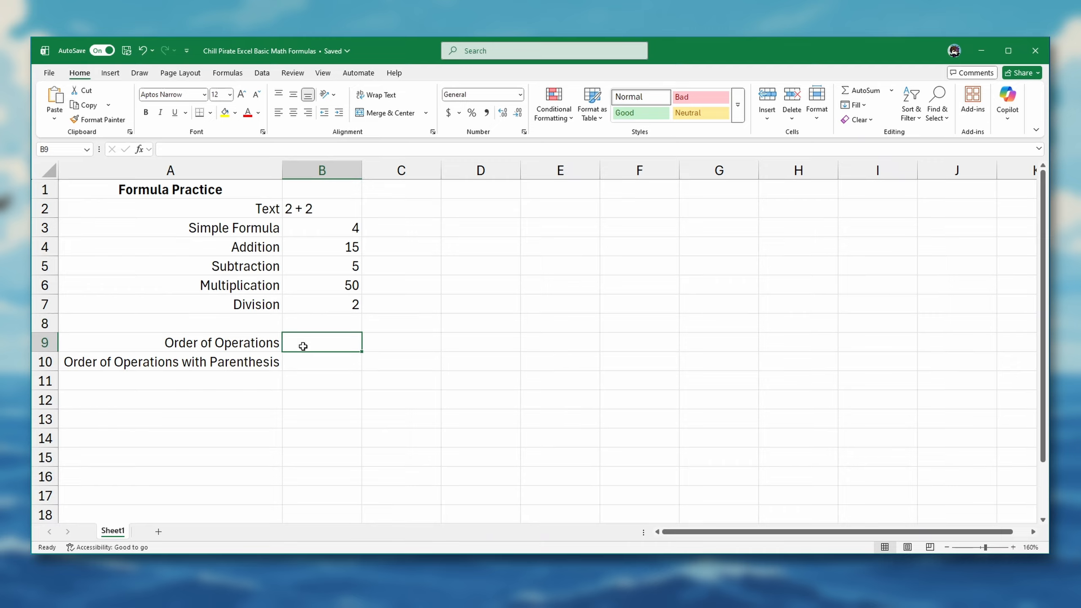
{"action": "type", "text": "=10"}
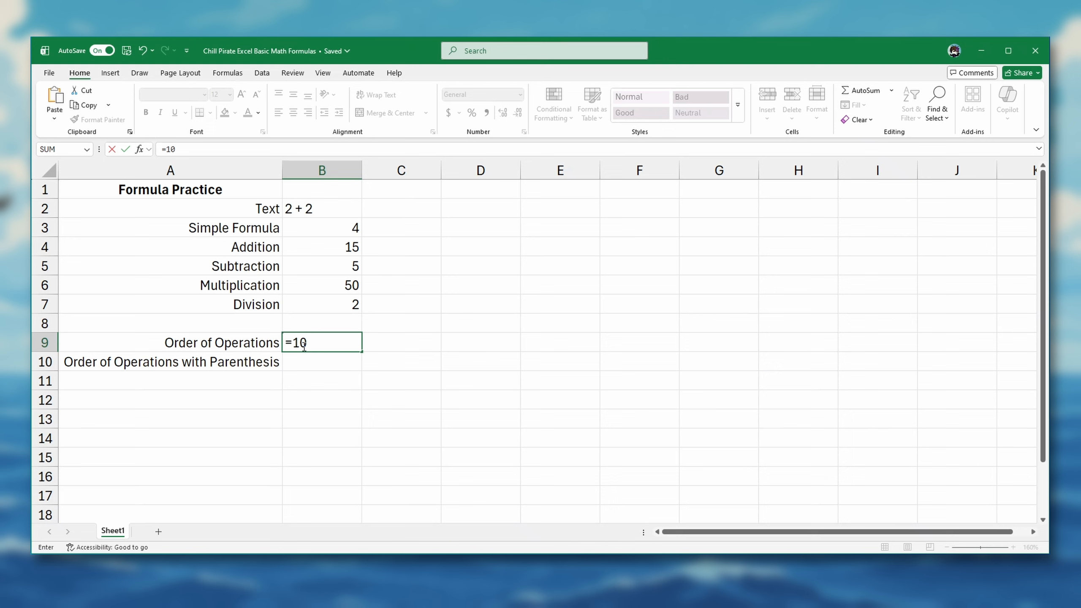
{"action": "type", "text": "+5*2"}
{"action": "key", "text": "Return"}
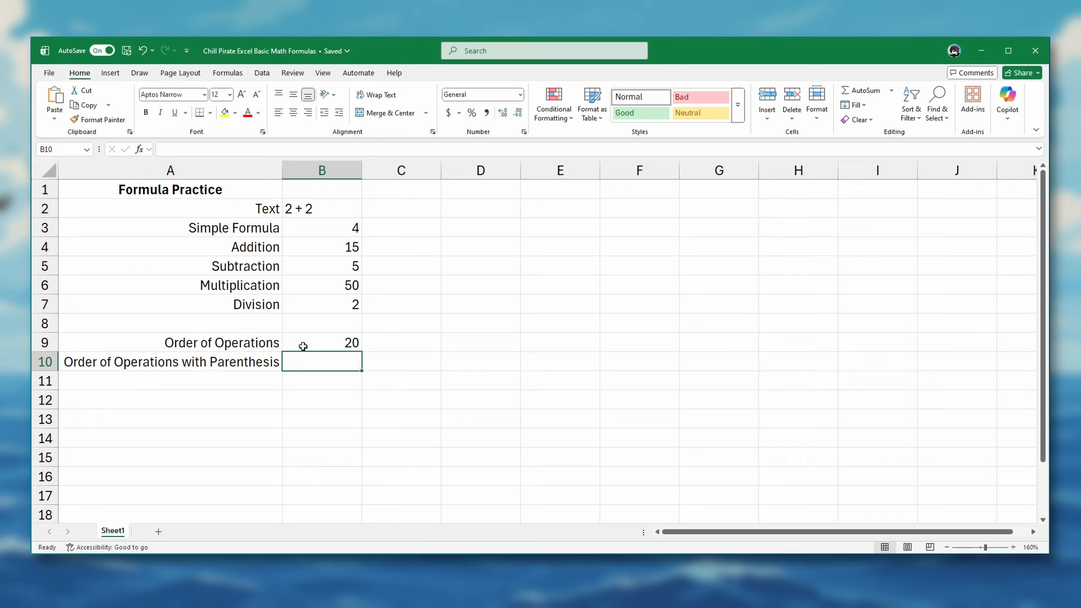
{"action": "left_click", "coordinate": [303, 346]}
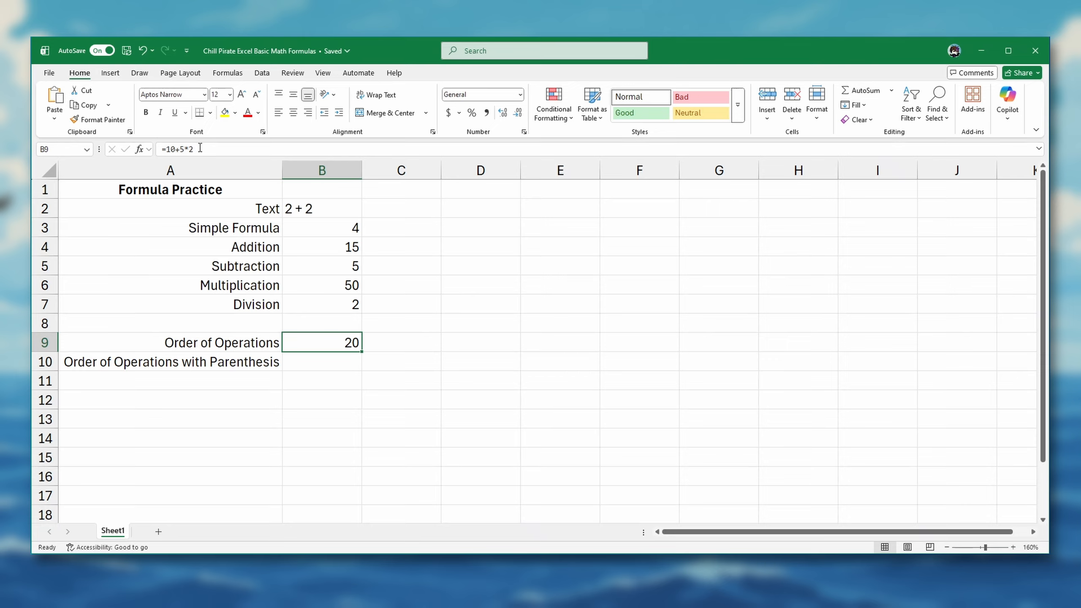
{"action": "left_click", "coordinate": [310, 362]}
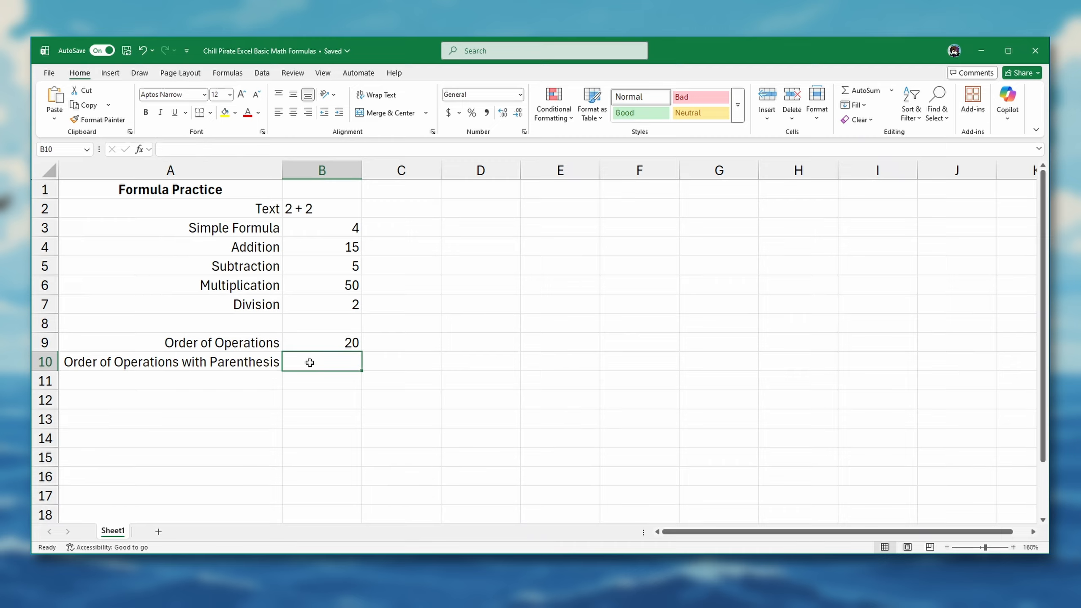
{"action": "type", "text": "("}
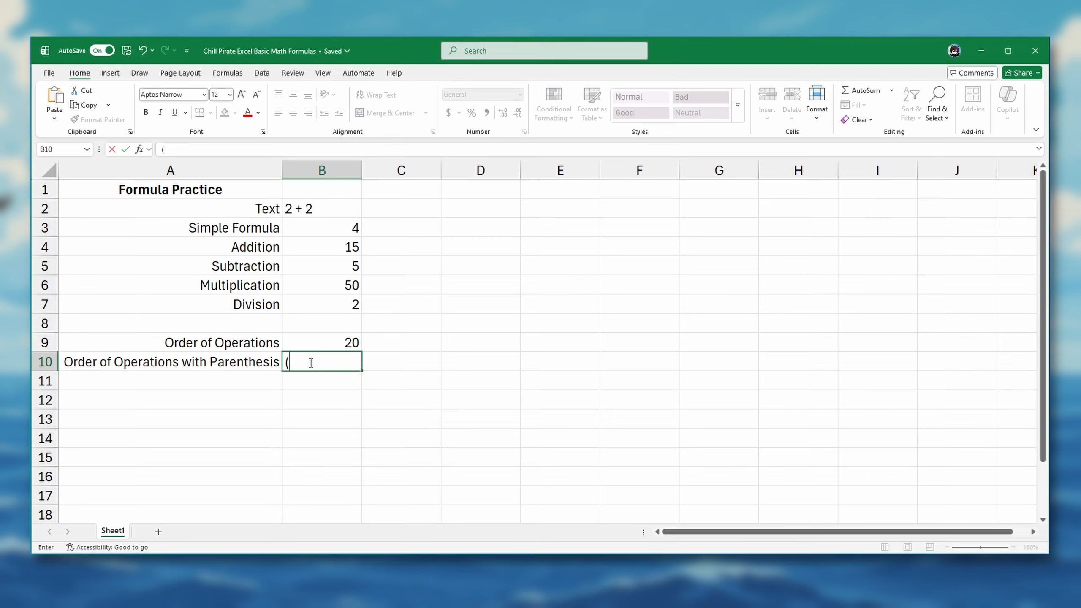
{"action": "type", "text": "10+5)*2"}
{"action": "key", "text": "BackSpace"}
{"action": "key", "text": "BackSpace"}
{"action": "key", "text": "BackSpace"}
{"action": "key", "text": "BackSpace"}
{"action": "key", "text": "BackSpace"}
{"action": "key", "text": "BackSpace"}
{"action": "key", "text": "BackSpace"}
{"action": "key", "text": "BackSpace"}
Step: Enter the formula =(10+5)*2 in the Order of Operations with Parenthesis cell B10 and reselect the cell to view its formula
{"action": "type", "text": "=(10"}
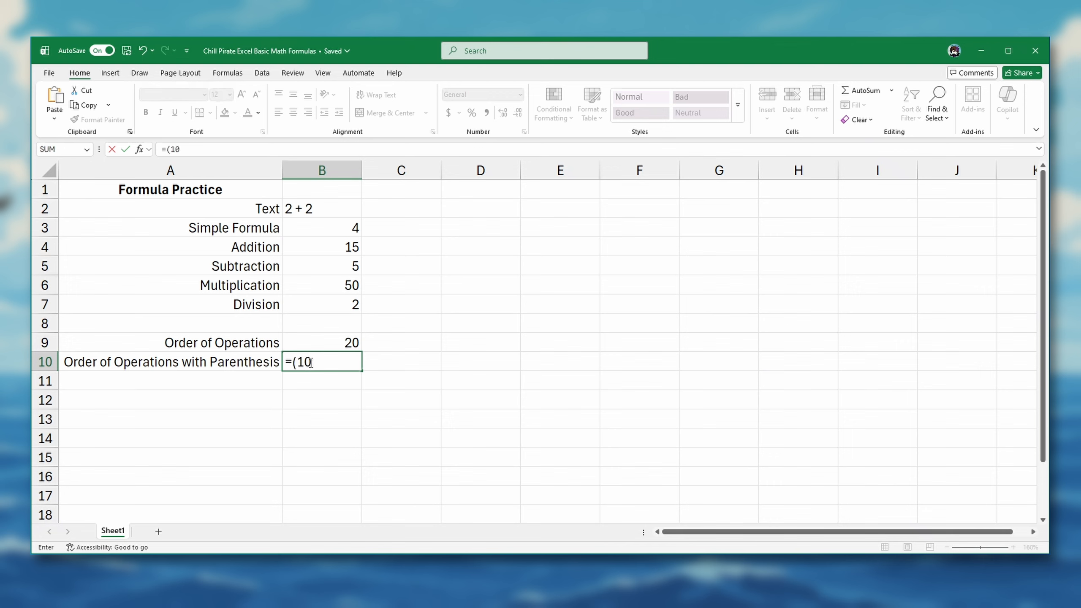
{"action": "type", "text": "+5)*2"}
{"action": "key", "text": "Return"}
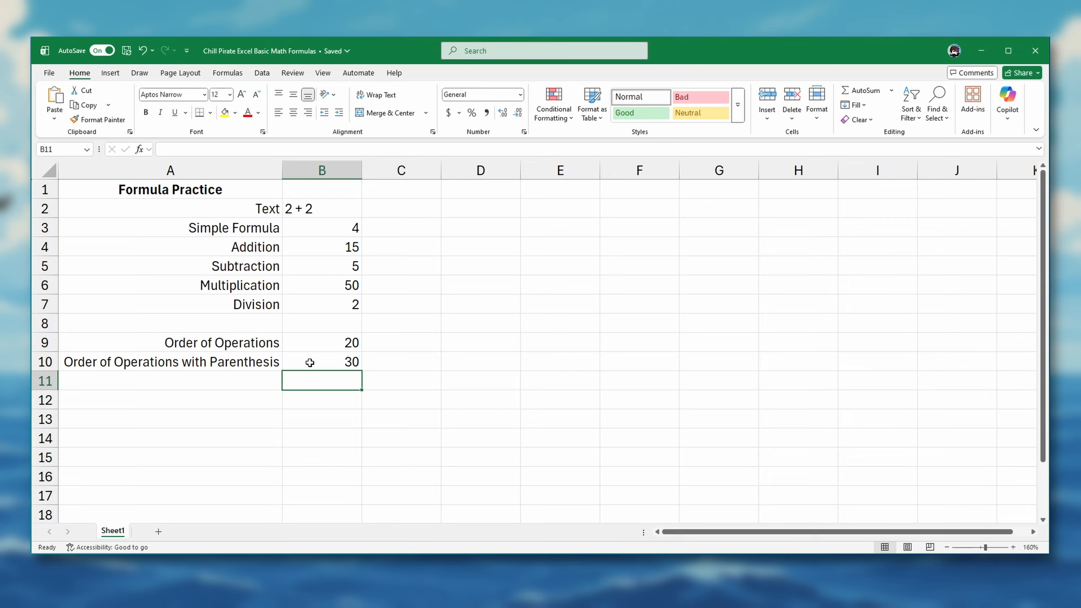
{"action": "left_click", "coordinate": [309, 362]}
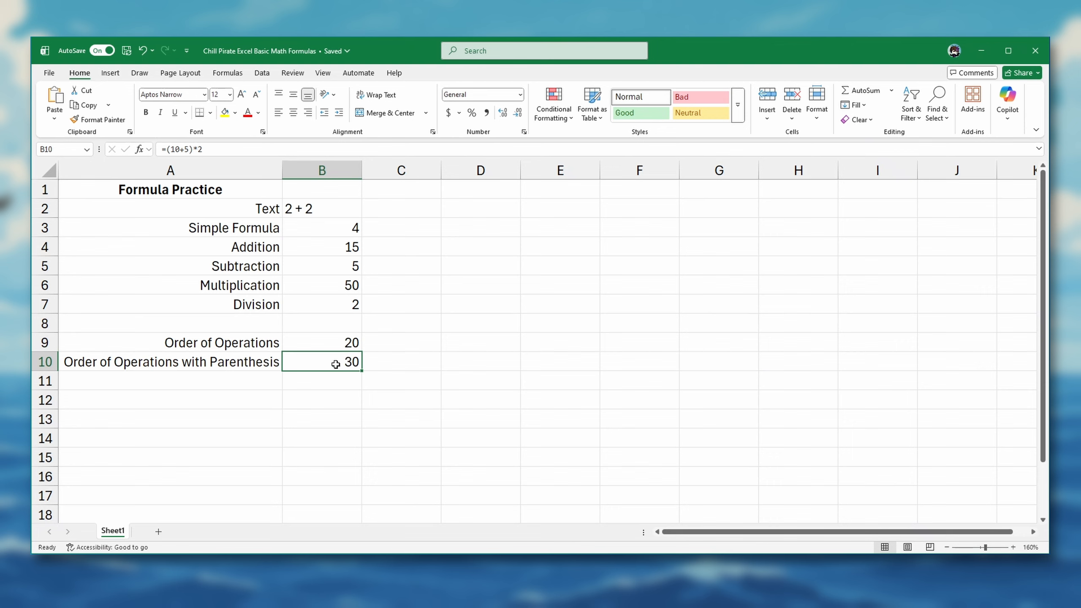
Step: Enter the division formula =10/0 in cell B12
{"action": "left_click", "coordinate": [327, 402]}
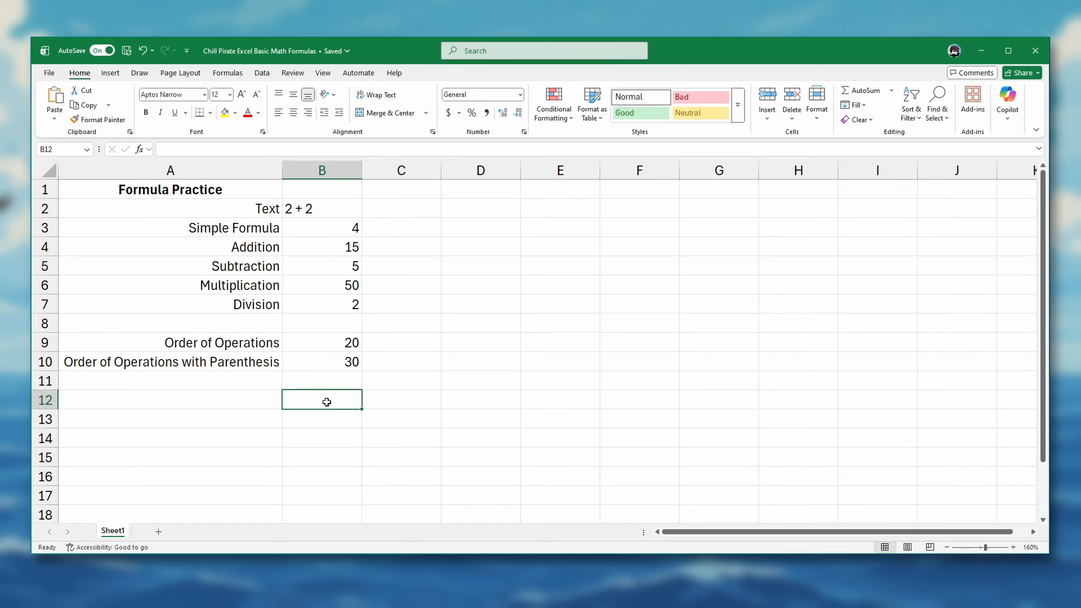
{"action": "type", "text": "=10/0"}
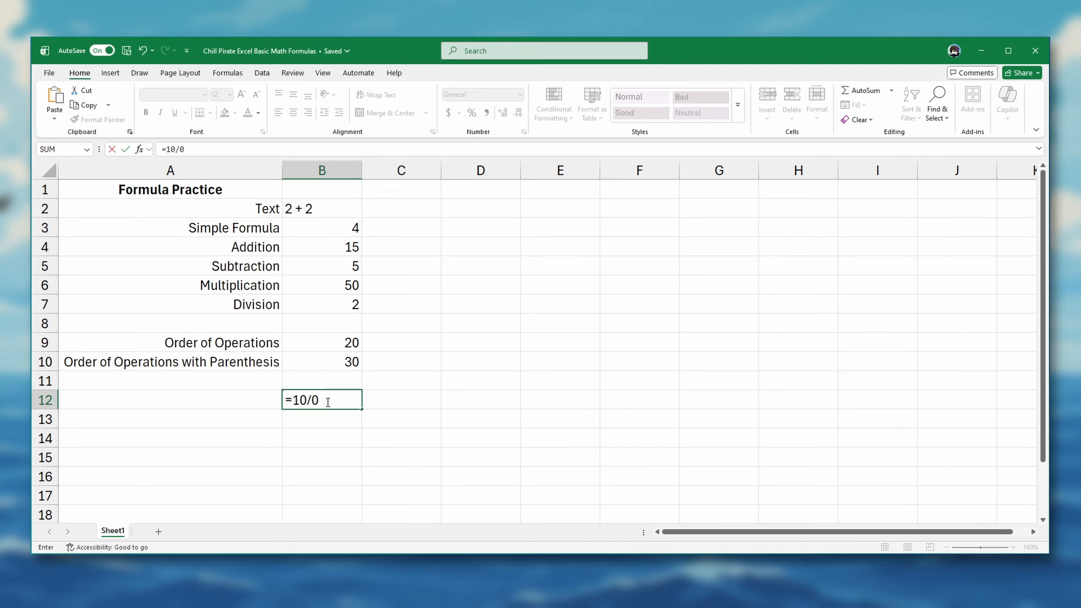
{"action": "key", "text": "Return"}
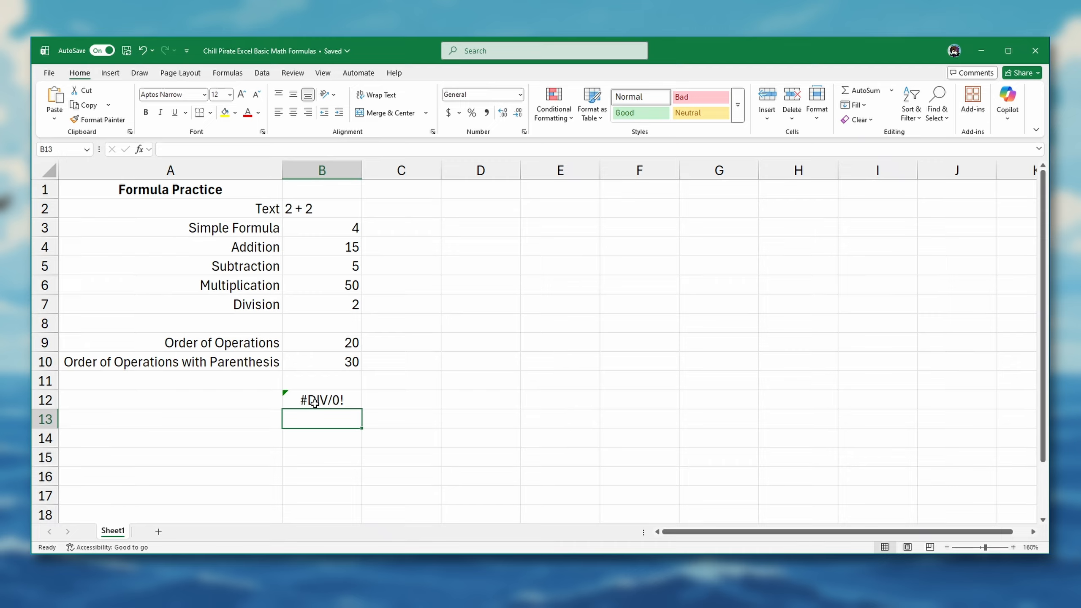
Step: Examine the error-checking options for the formula in cell B12 and close them
{"action": "left_click", "coordinate": [320, 401]}
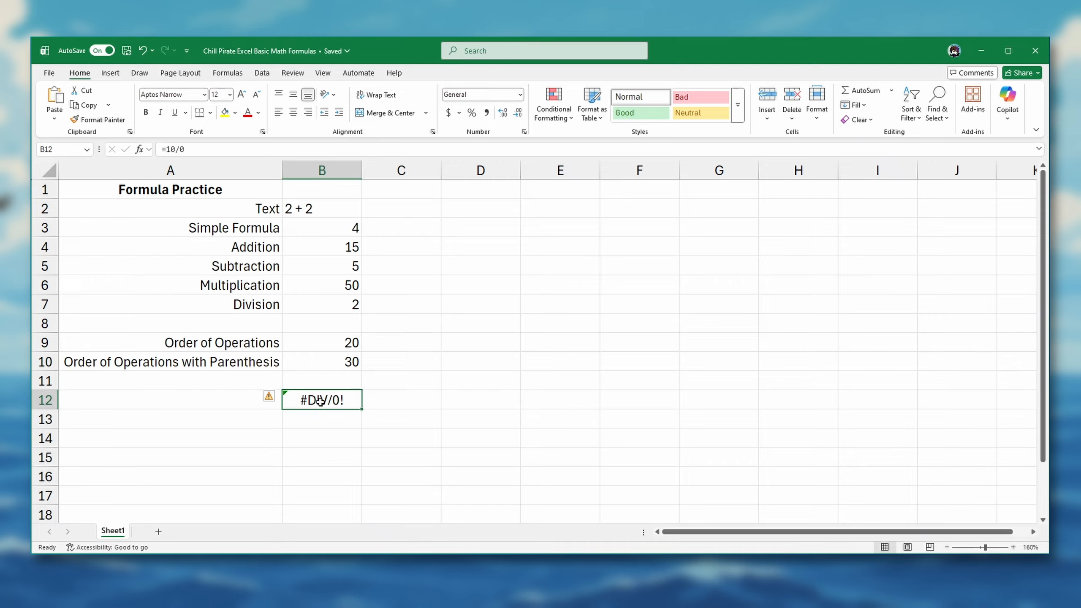
{"action": "left_click", "coordinate": [279, 398]}
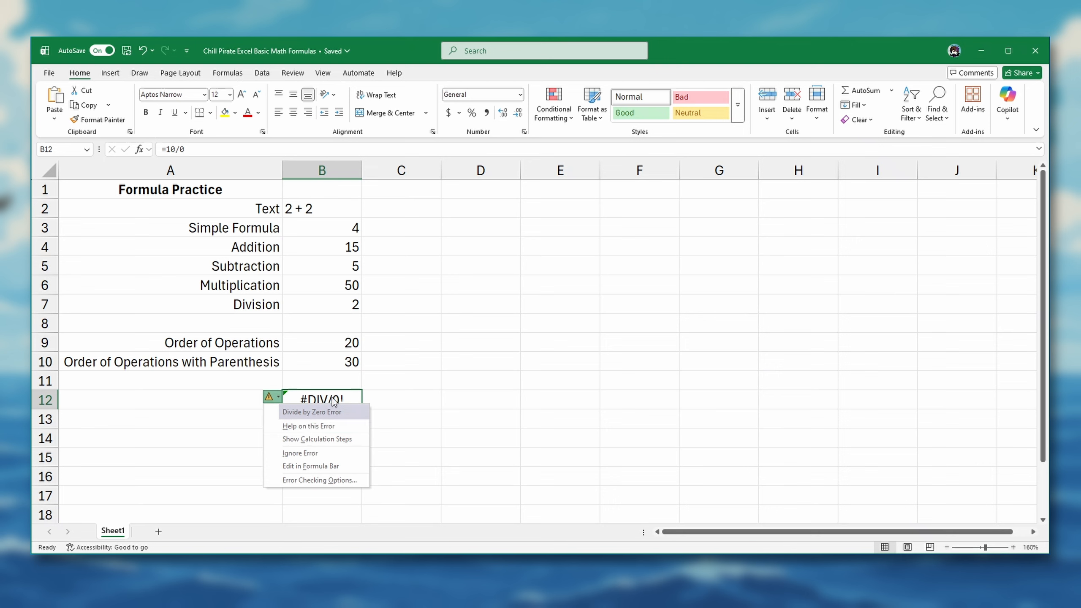
{"action": "left_click", "coordinate": [334, 401]}
Step: Label cell A12 as Divide by Zero Error and select the formula cell B12 beside it
{"action": "left_click", "coordinate": [237, 395]}
{"action": "type", "text": "Div"}
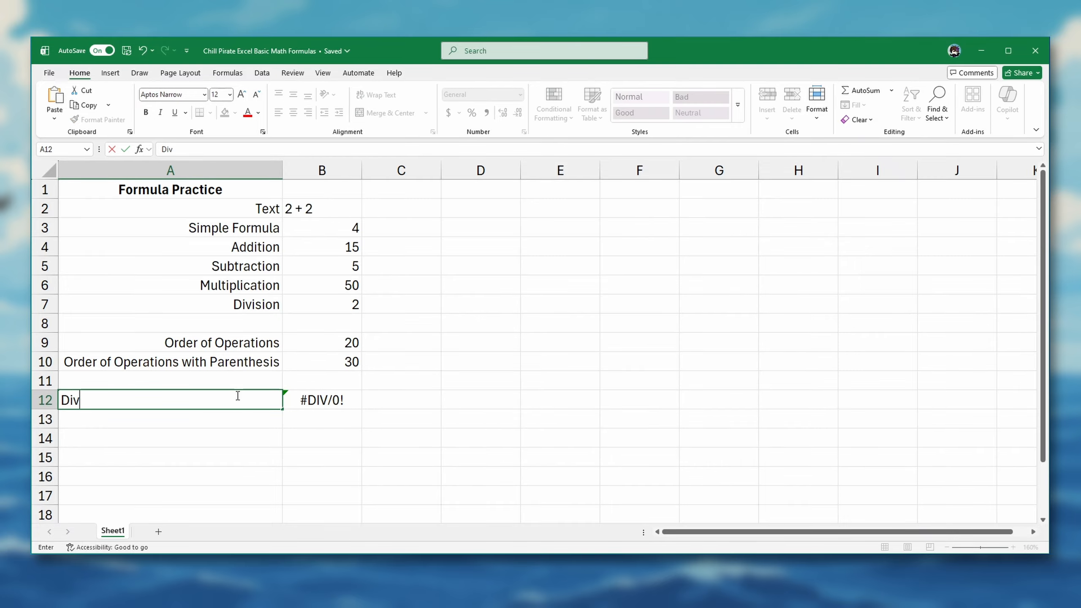
{"action": "type", "text": "ide by Zero "}
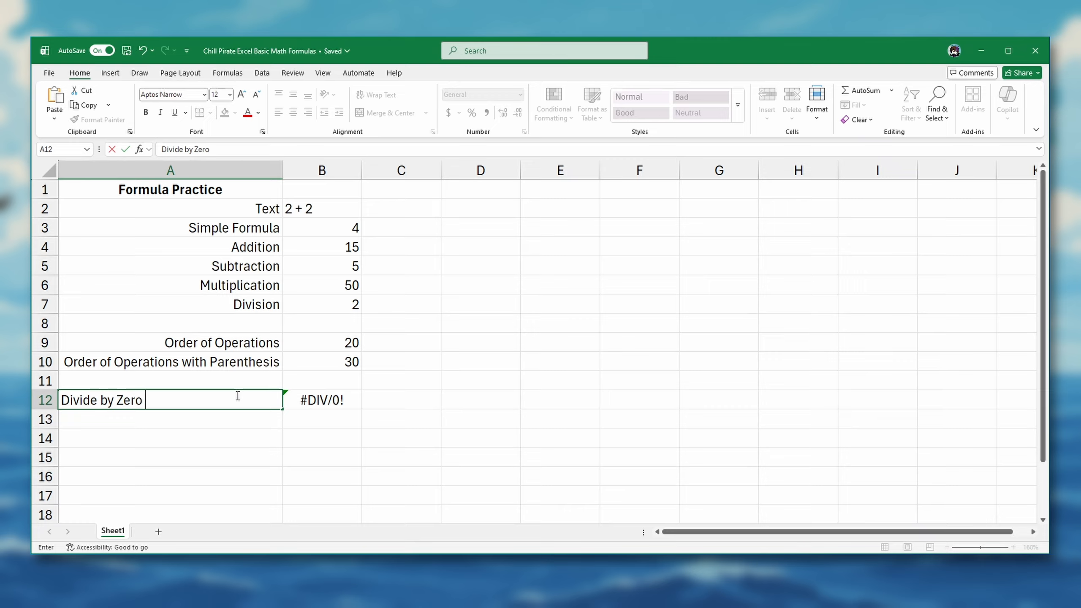
{"action": "type", "text": "Error"}
{"action": "key", "text": "Return"}
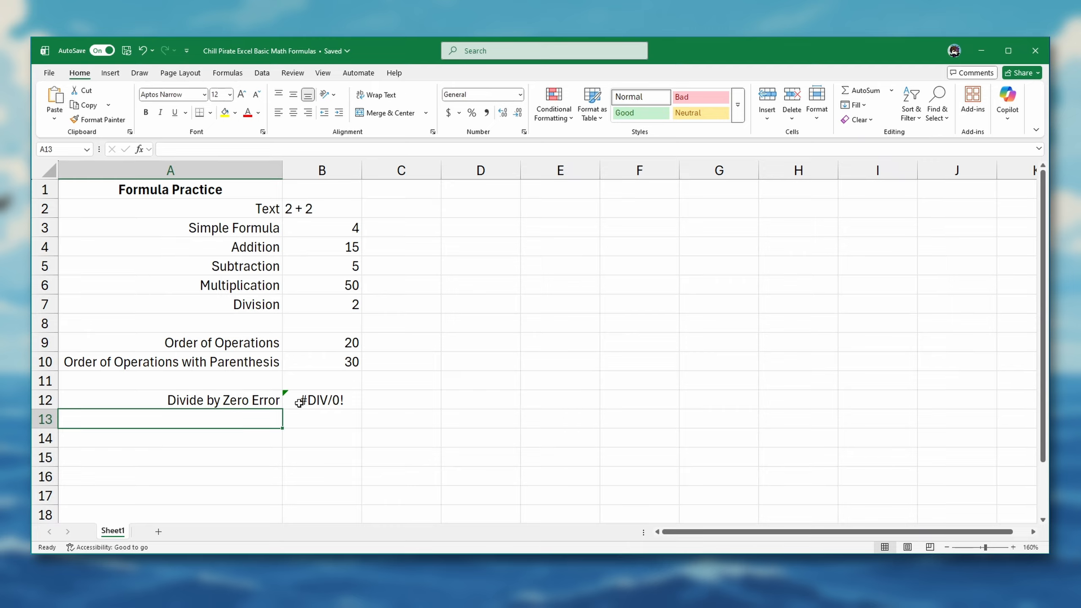
{"action": "left_click", "coordinate": [314, 400]}
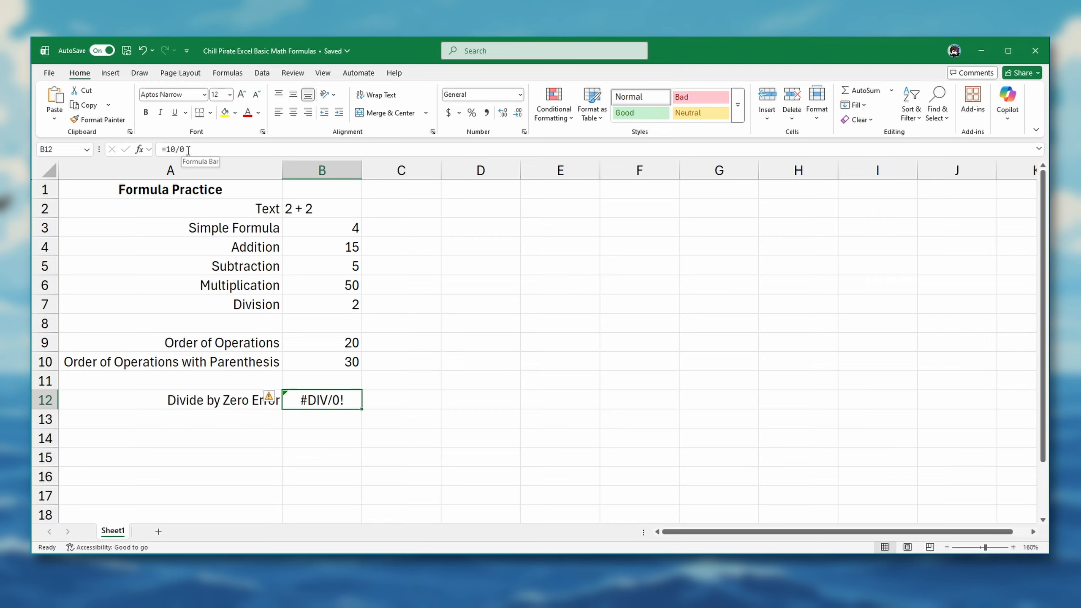
Step: Enter the multiplication formula =100*0.07 in cell B13
{"action": "left_click", "coordinate": [324, 419]}
{"action": "type", "text": "=100"}
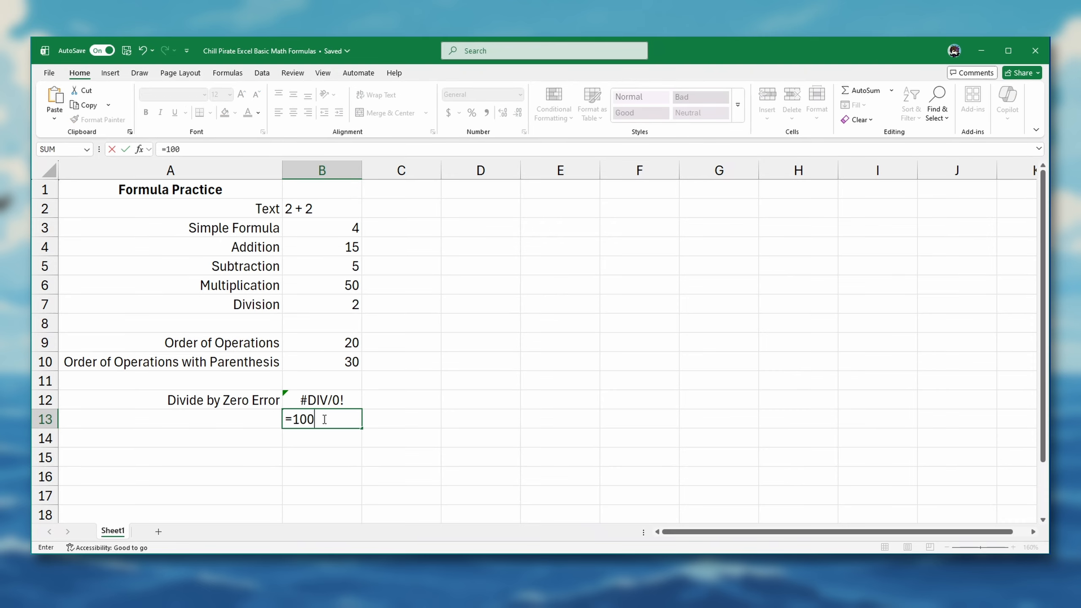
{"action": "type", "text": "*.07"}
{"action": "key", "text": "Return"}
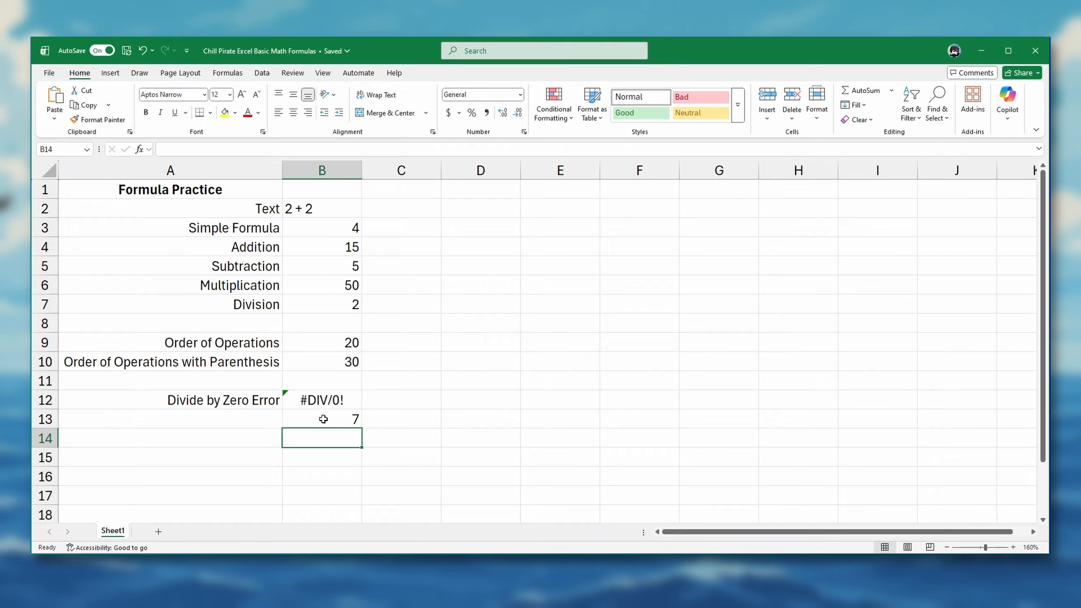
Step: Change the formula in cell B13 to =100*0.06 and reselect the cell to view it
{"action": "left_click", "coordinate": [323, 419]}
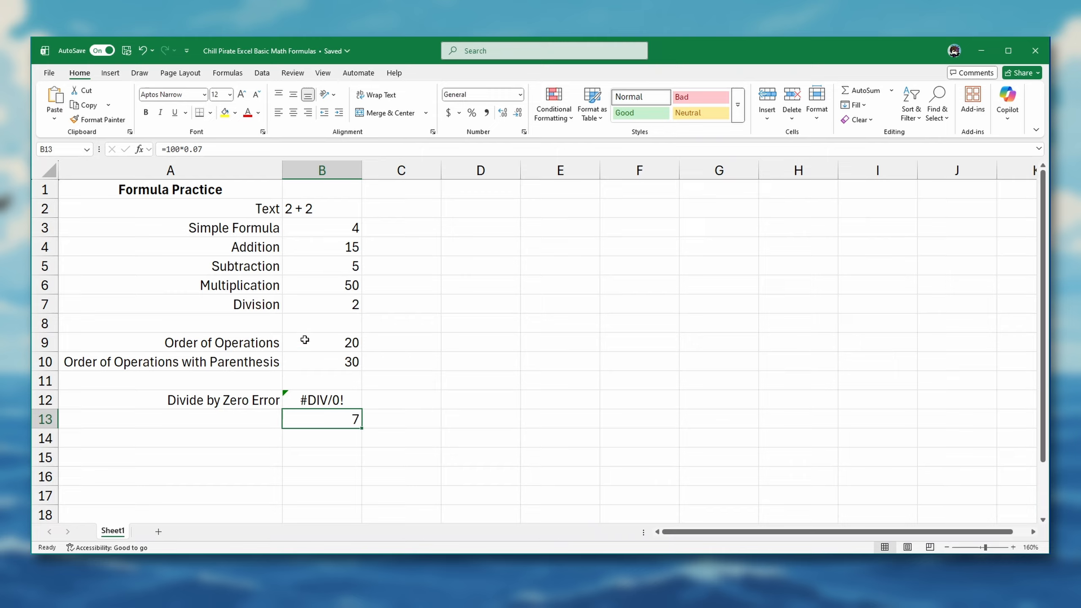
{"action": "left_click", "coordinate": [209, 150]}
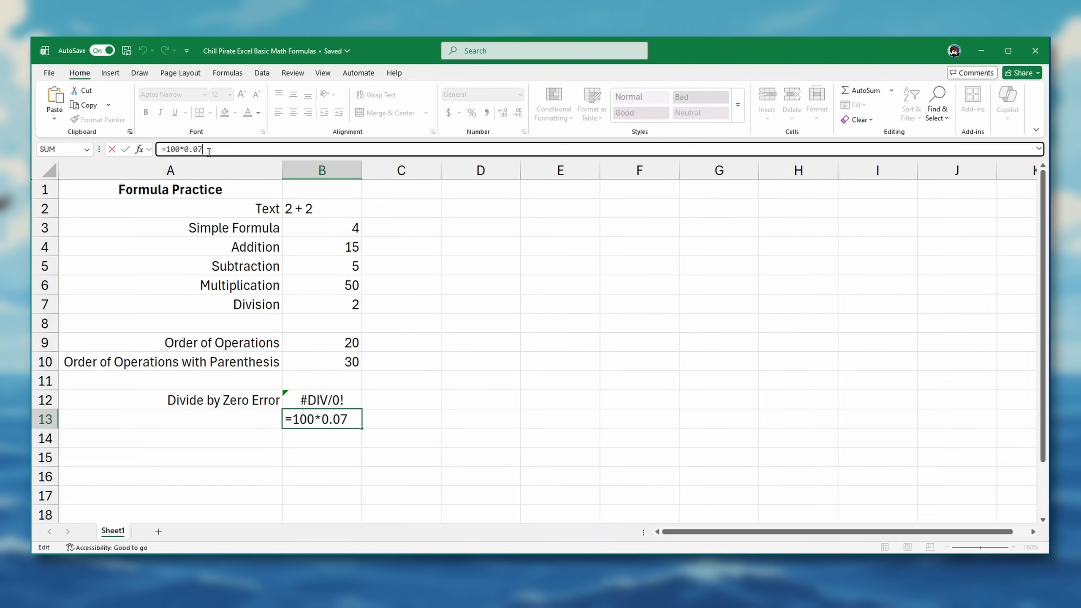
{"action": "key", "text": "BackSpace"}
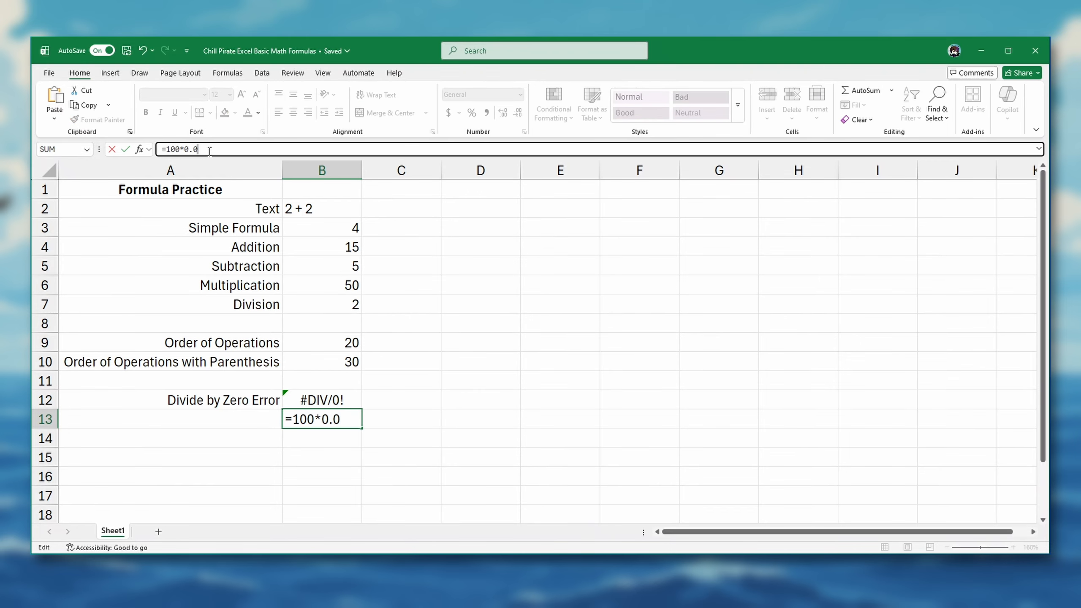
{"action": "type", "text": "6"}
{"action": "key", "text": "Return"}
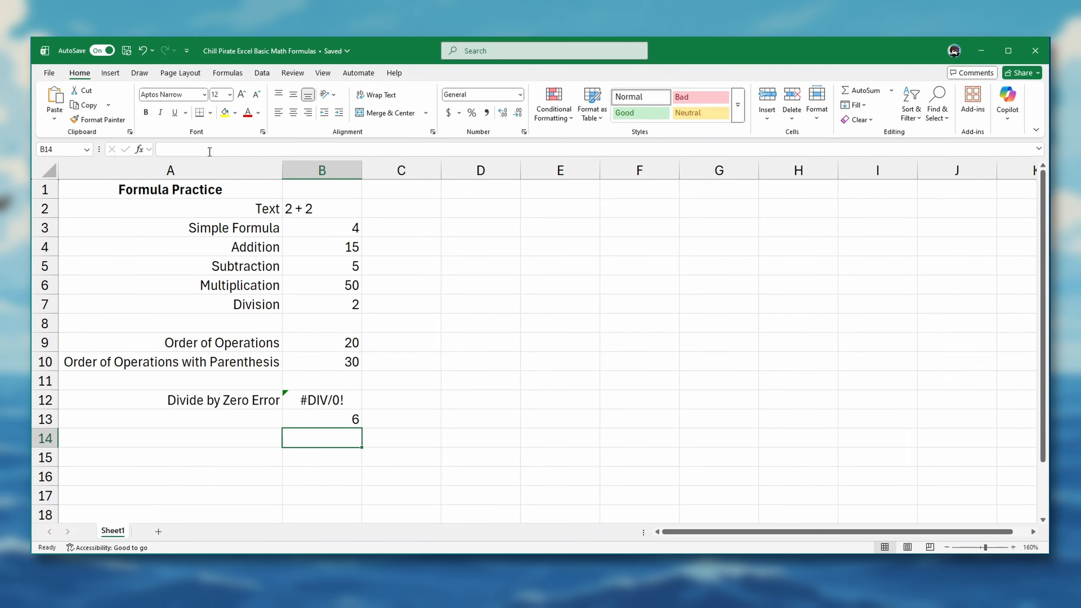
{"action": "left_click", "coordinate": [315, 418]}
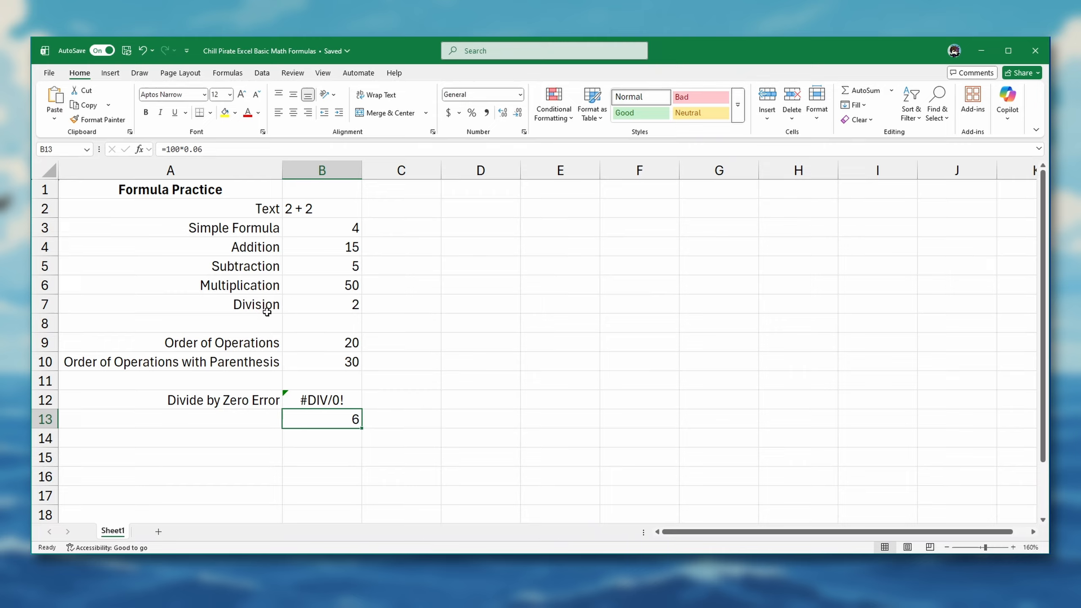
Step: Enter the values 100 in cell B14 and 0.07 in cell B15
{"action": "left_click", "coordinate": [321, 441]}
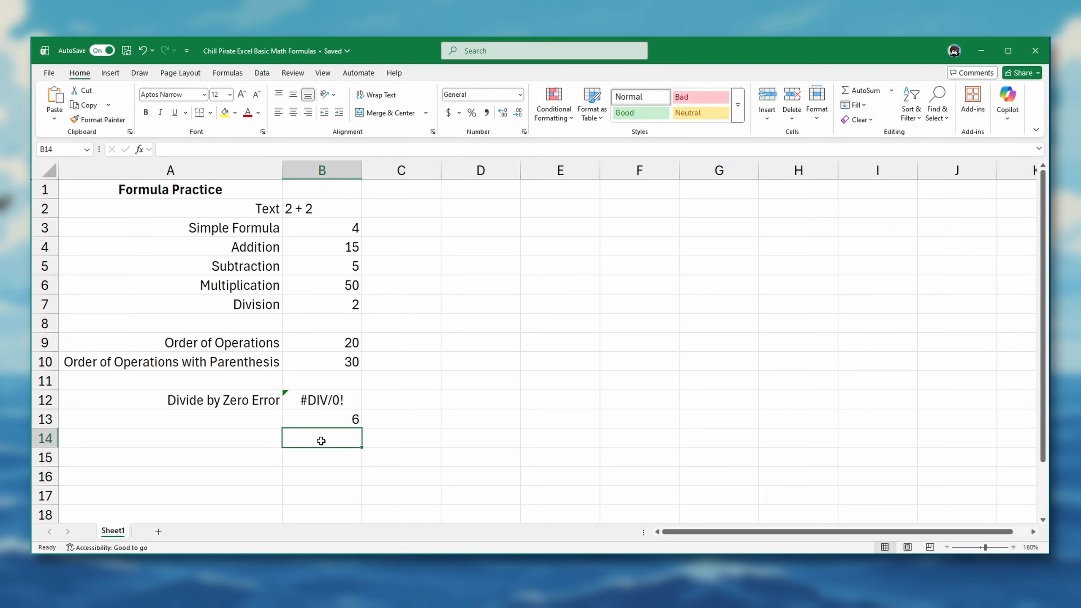
{"action": "type", "text": "100"}
{"action": "key", "text": "Return"}
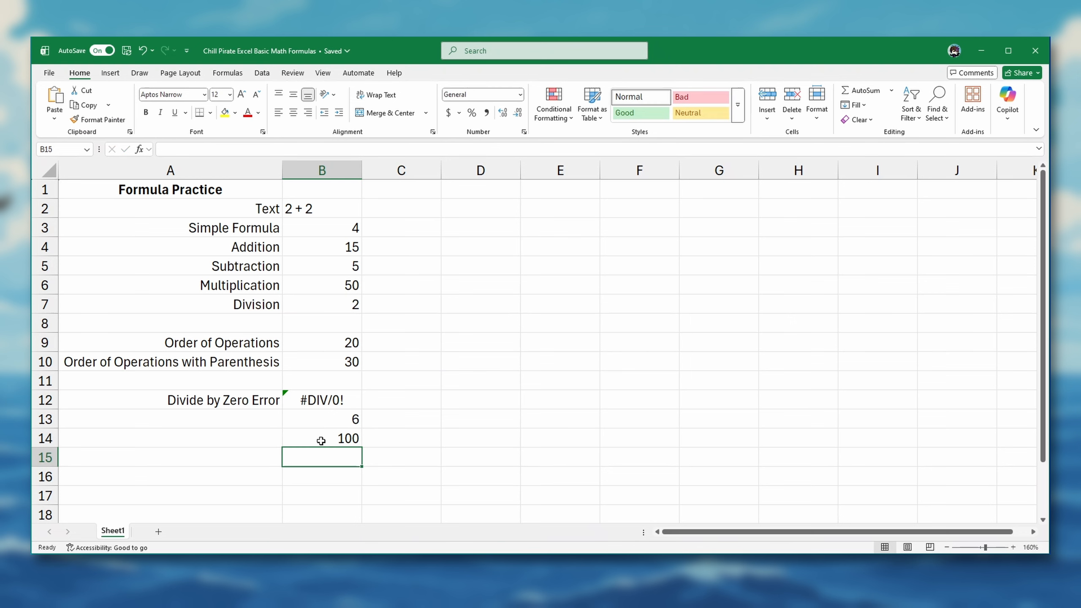
{"action": "type", "text": ".0"}
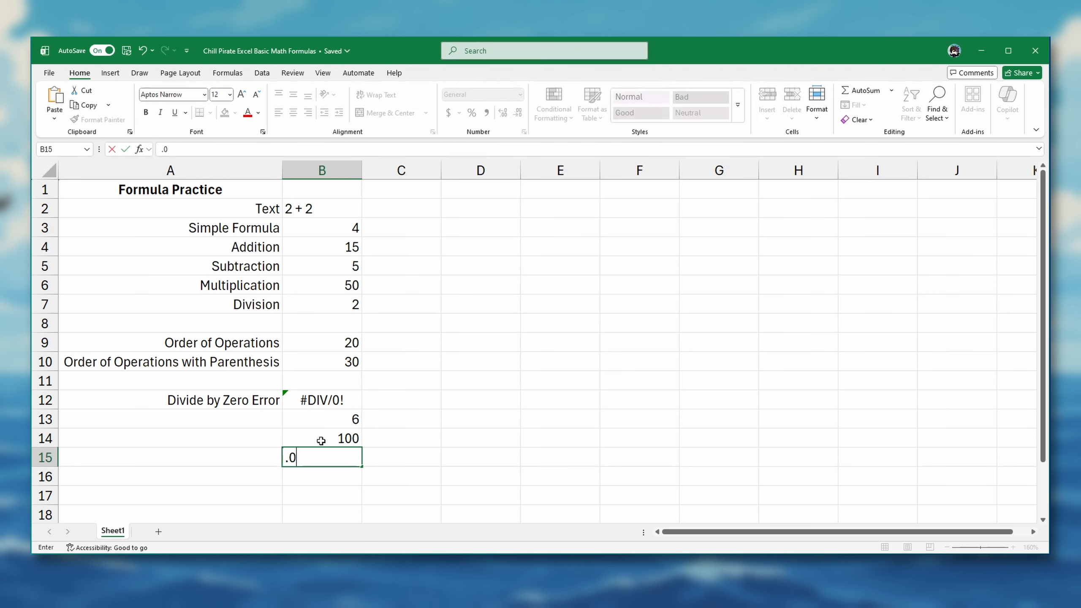
{"action": "type", "text": "7"}
{"action": "key", "text": "Return"}
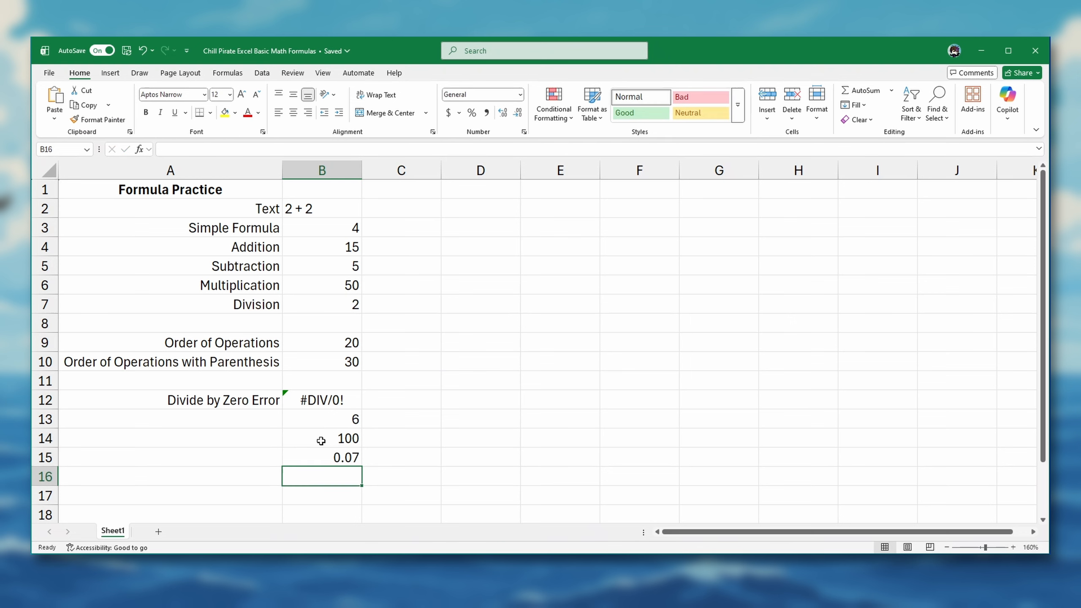
Step: Enter the cell-reference formula =B14*B15 in cell B16
{"action": "type", "text": "="}
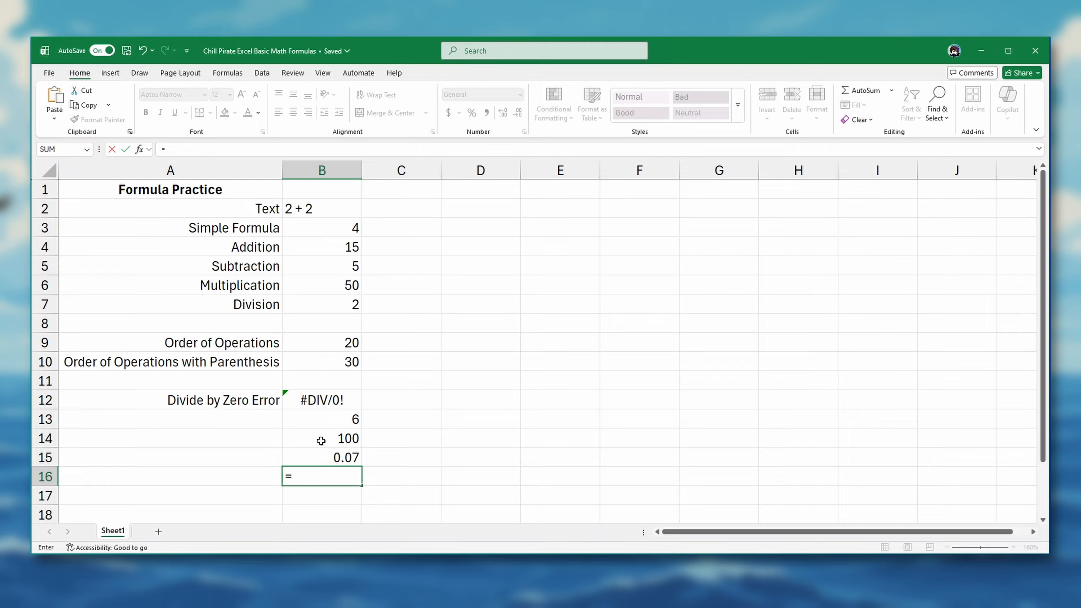
{"action": "left_click", "coordinate": [321, 441]}
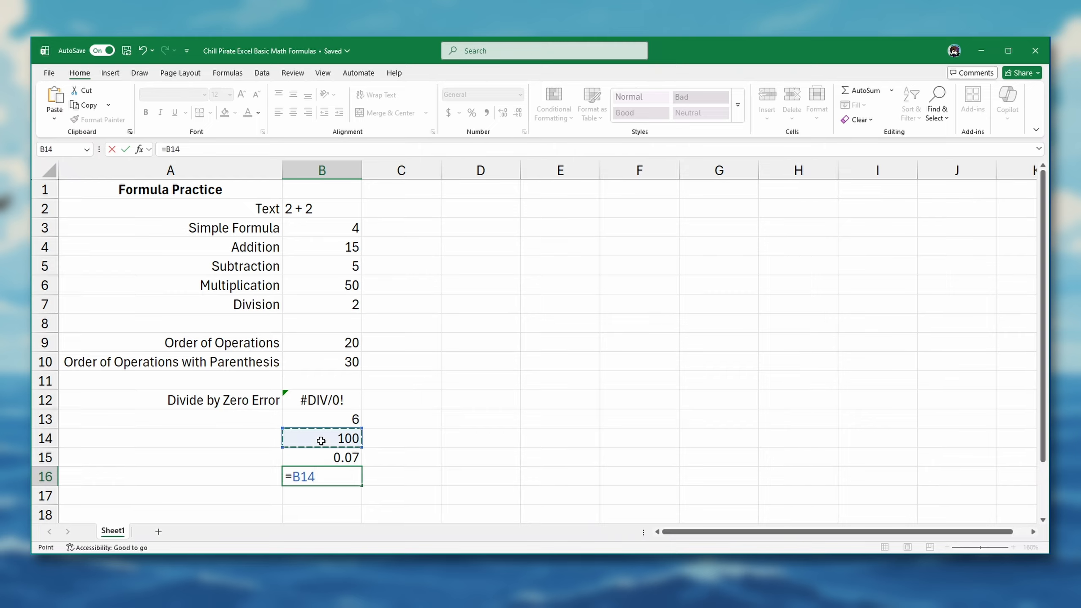
{"action": "type", "text": "*"}
{"action": "left_click", "coordinate": [326, 457]}
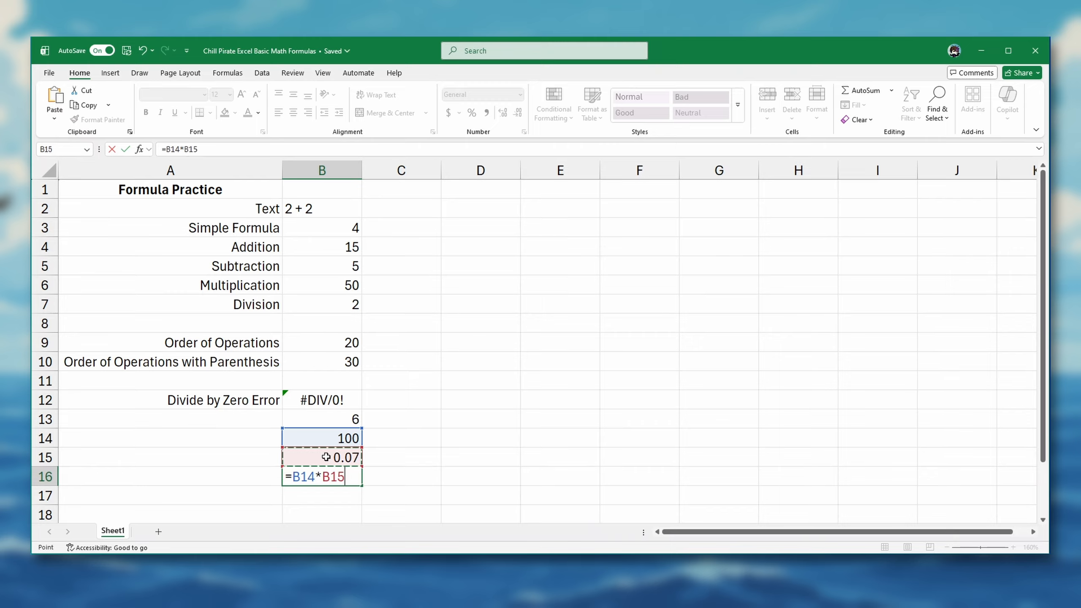
{"action": "key", "text": "Return"}
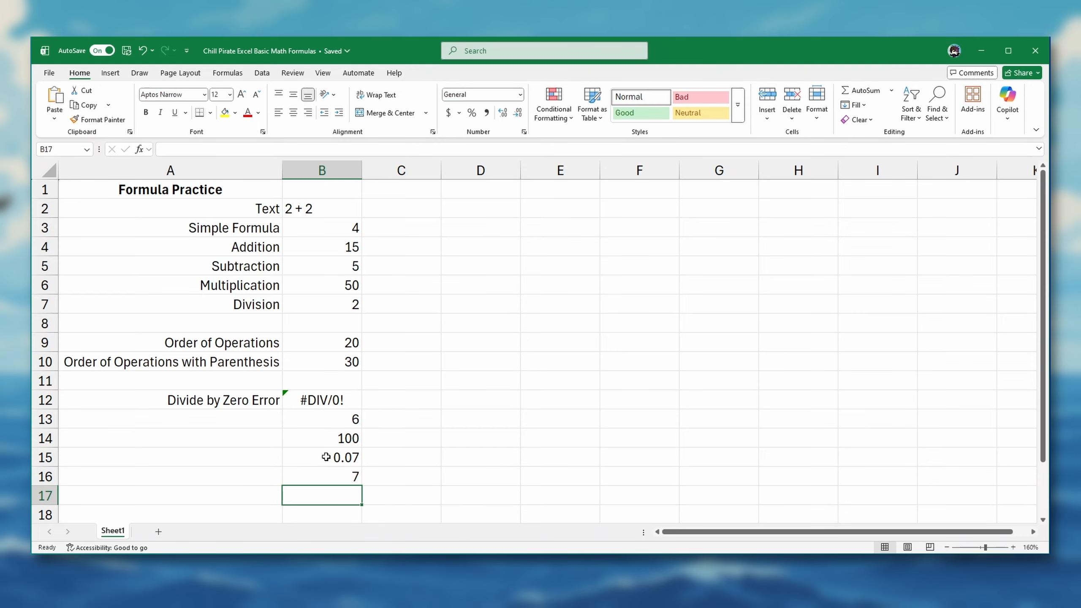
Step: Set the rate in cell B15 to 0.06
{"action": "left_click", "coordinate": [326, 457]}
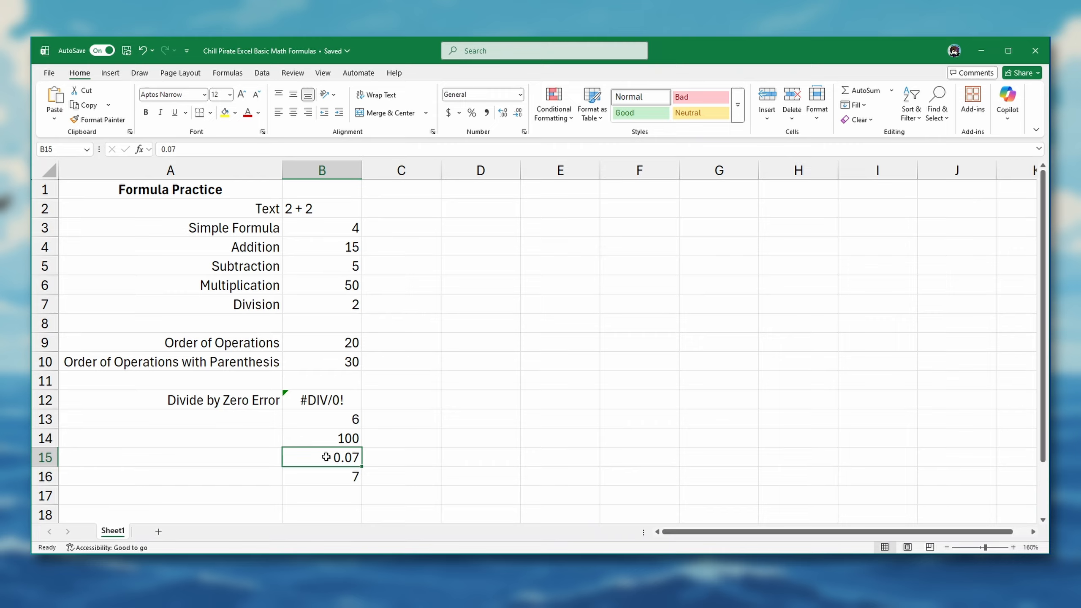
{"action": "type", "text": ".0"}
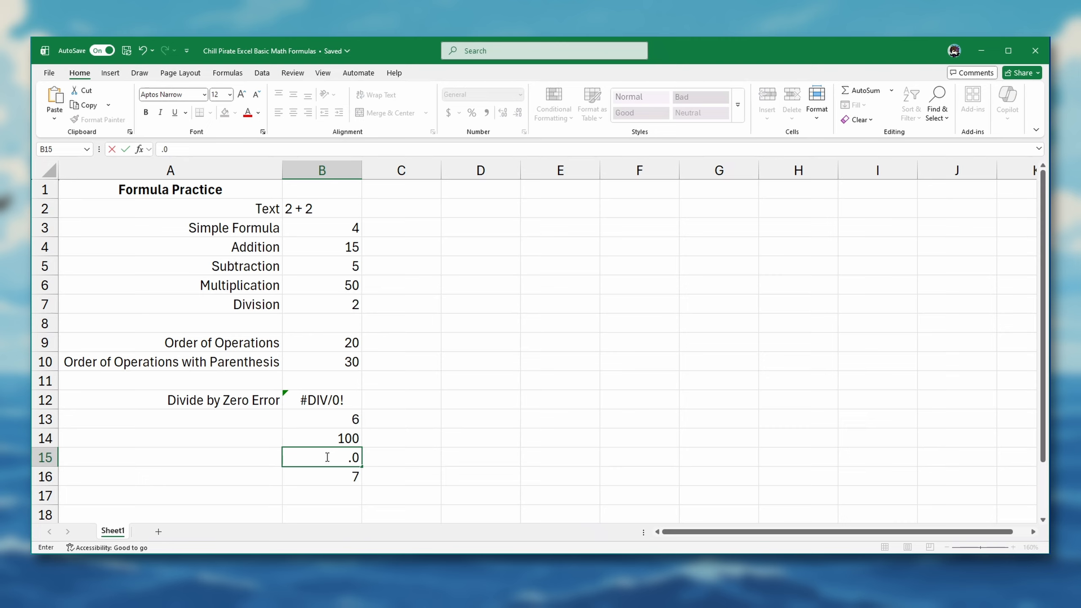
{"action": "type", "text": "6"}
{"action": "key", "text": "Return"}
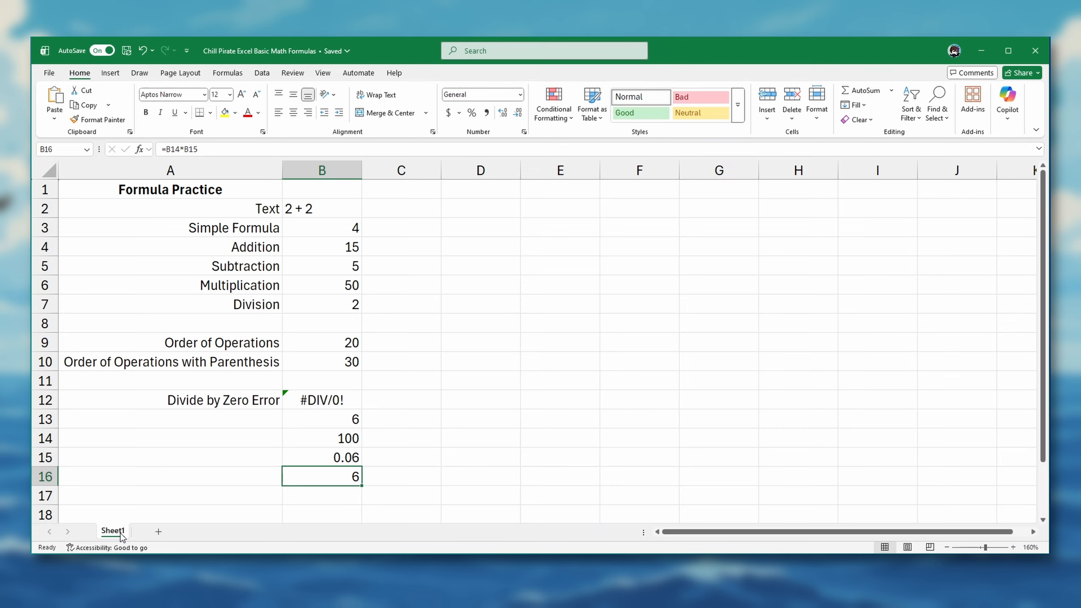
Step: Add a new worksheet after Sheet1, switch back to Sheet1 briefly, and return to the new sheet
{"action": "left_click", "coordinate": [157, 533]}
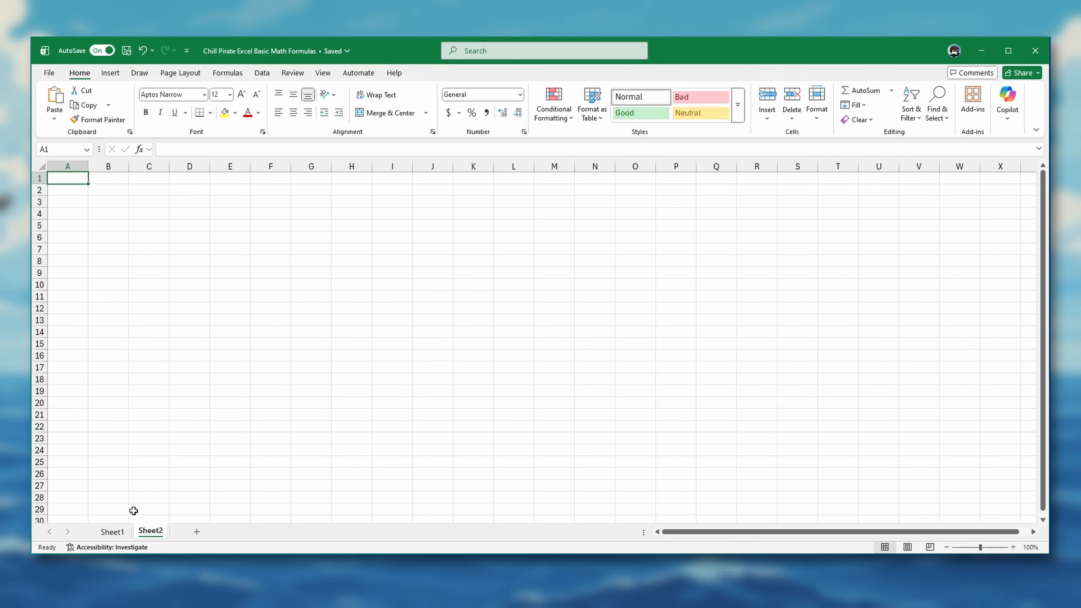
{"action": "left_click", "coordinate": [113, 533]}
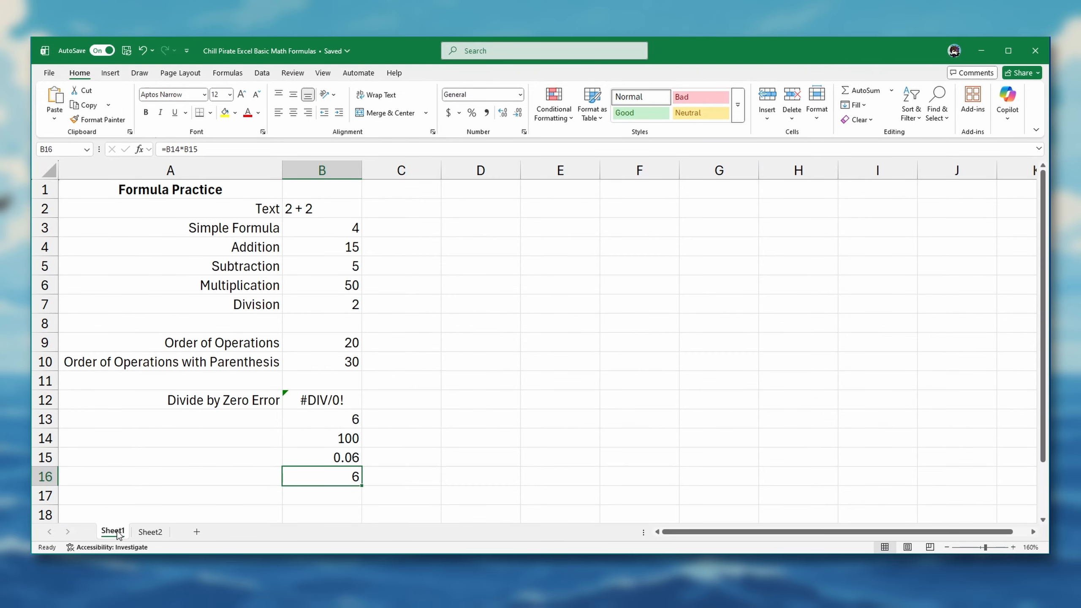
{"action": "left_click", "coordinate": [145, 534]}
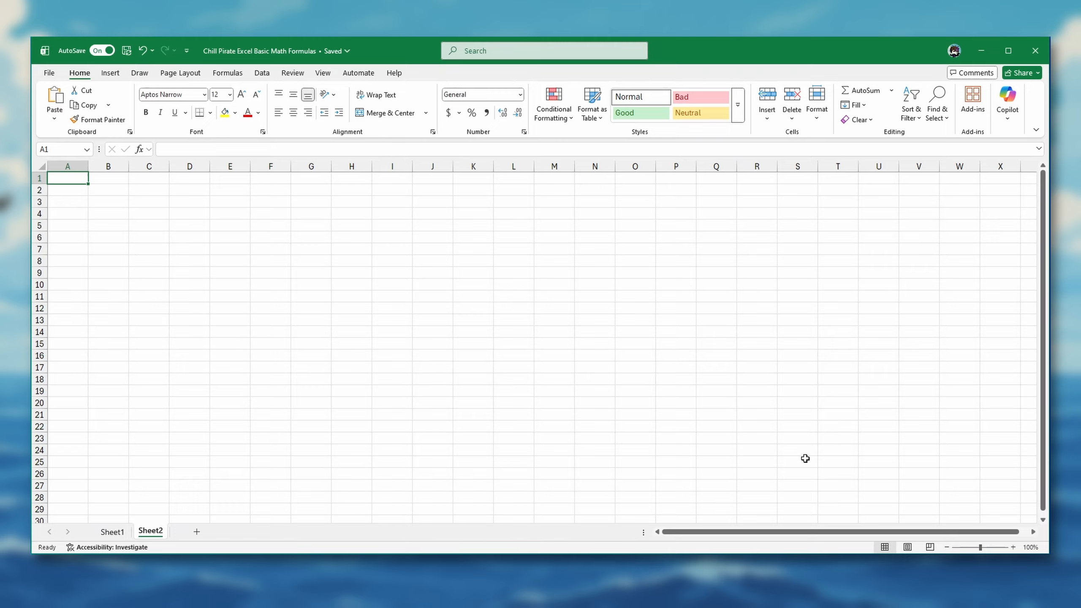
Step: Enter the title Simple Sales Tax and Tip Calculator in cell A1 of Sheet2
{"action": "left_click", "coordinate": [1013, 548]}
{"action": "left_click", "coordinate": [1012, 548]}
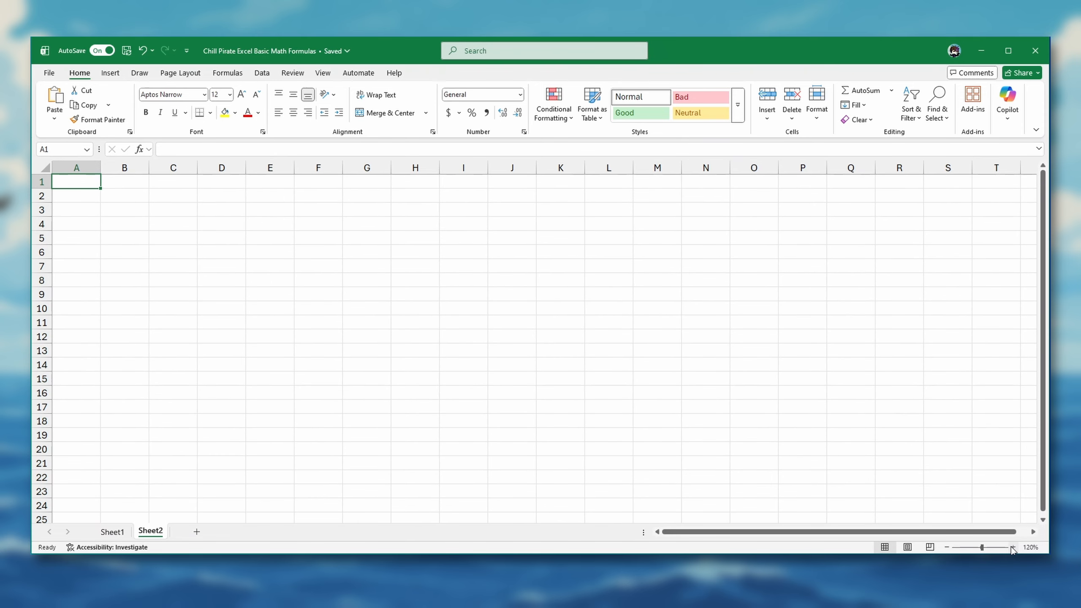
{"action": "left_click", "coordinate": [1012, 547]}
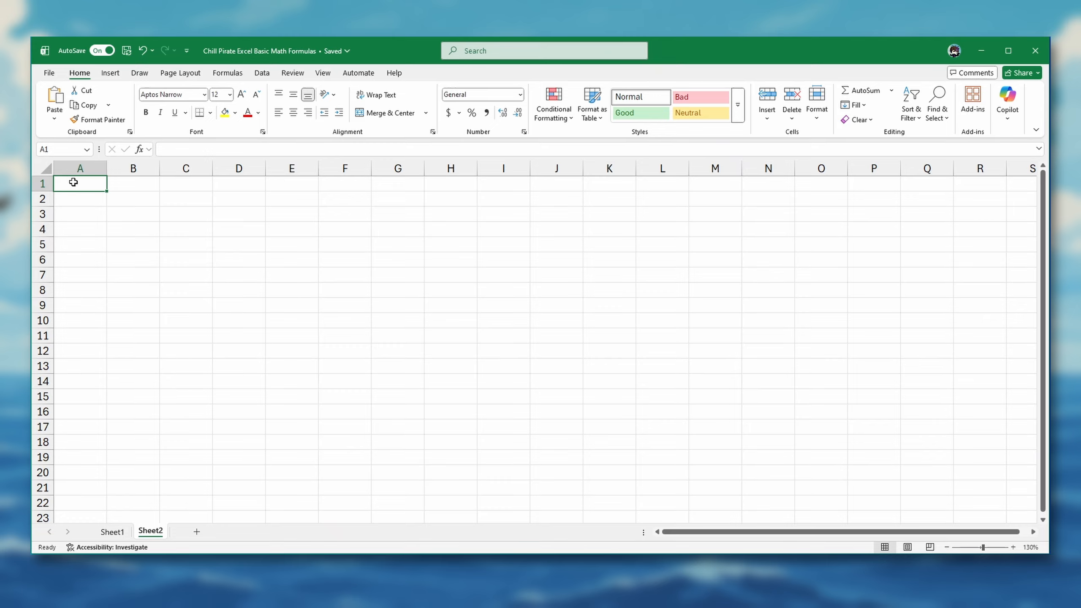
{"action": "type", "text": "Simple"}
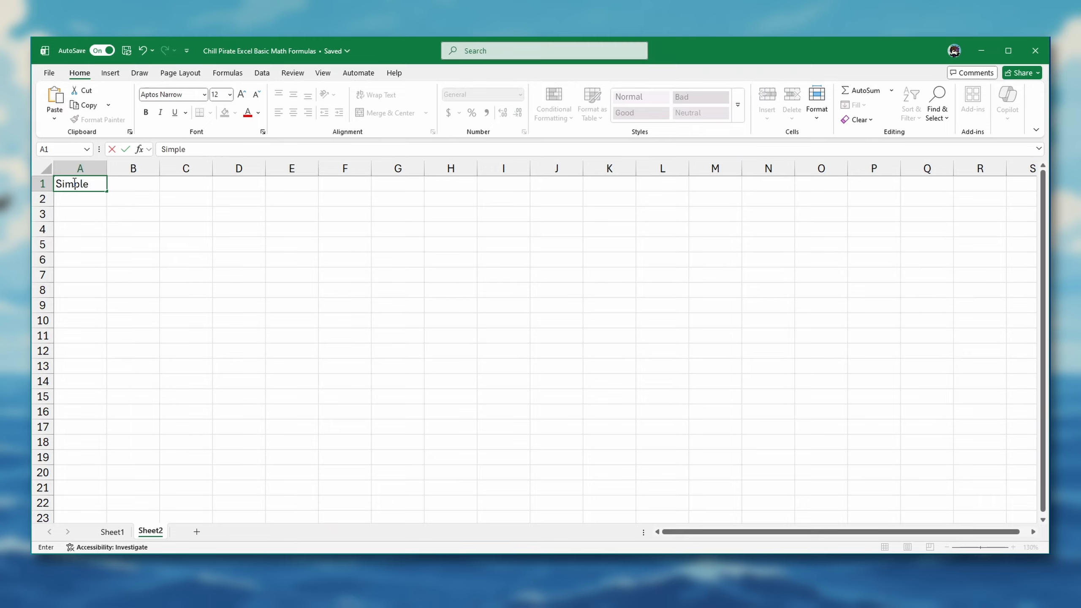
{"action": "type", "text": " Sales Tax and Tip"}
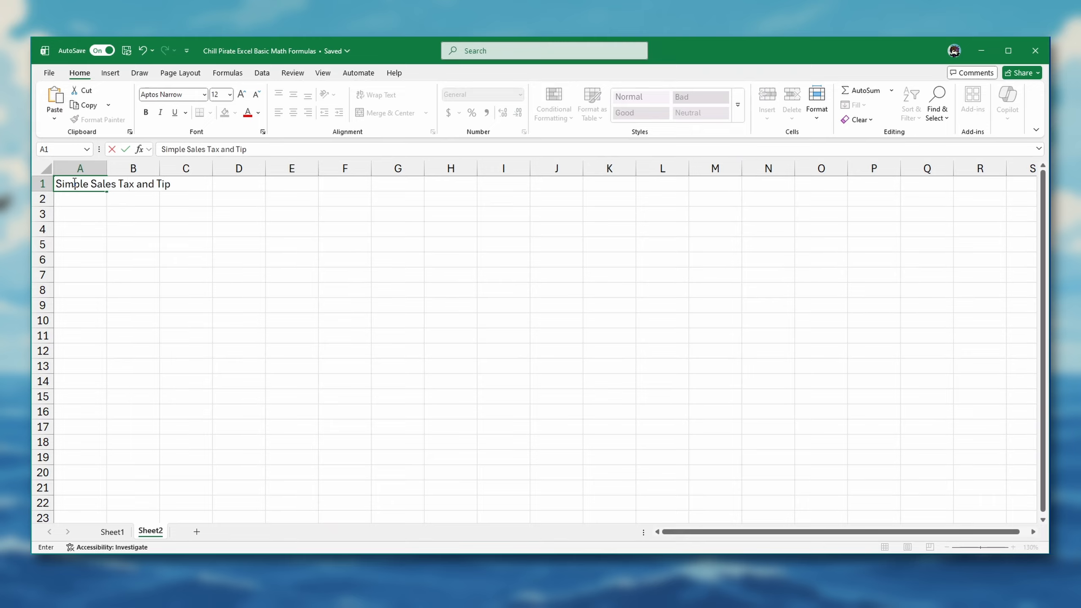
{"action": "type", "text": " Calculator"}
{"action": "key", "text": "Return"}
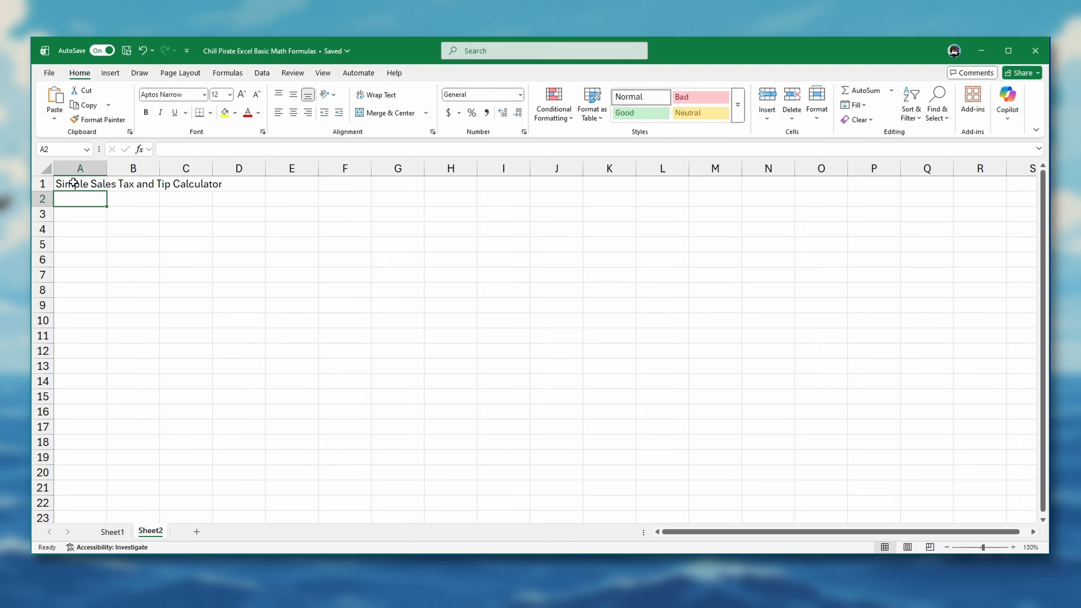
Step: Enter the row labels Subtotal, Tax Rate, Tax Amount and Total in cells A2 through A5
{"action": "type", "text": "Sub"}
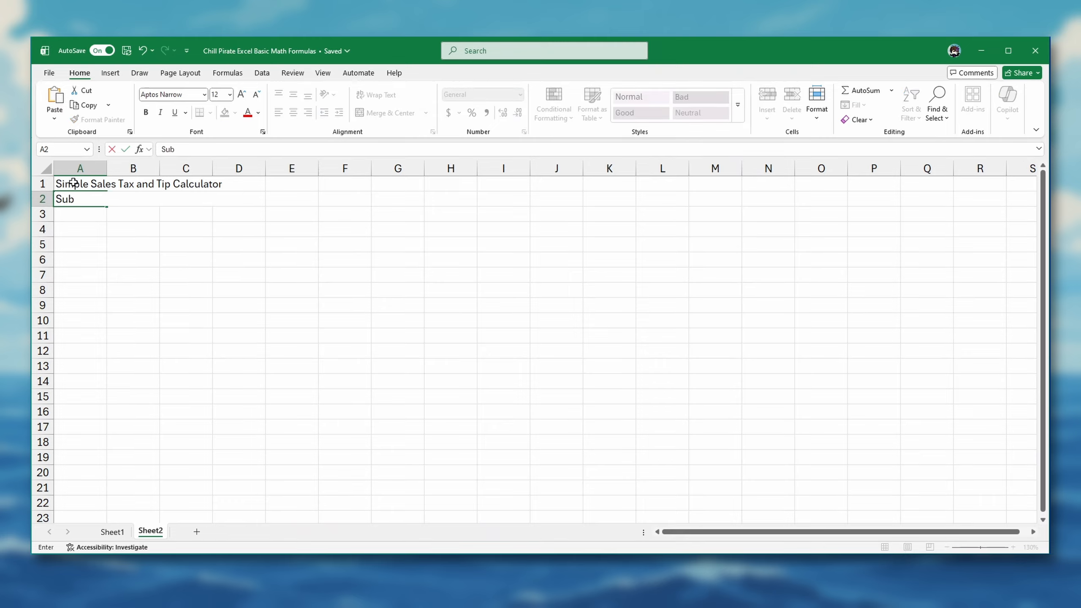
{"action": "type", "text": "total"}
{"action": "key", "text": "Return"}
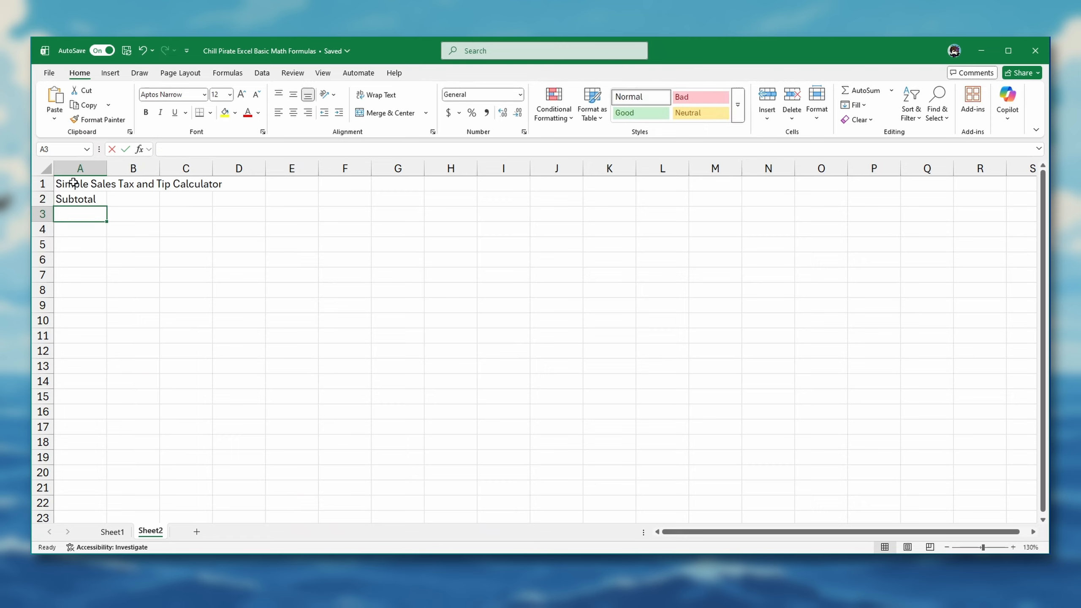
{"action": "type", "text": "Tax Rate"}
{"action": "key", "text": "Return"}
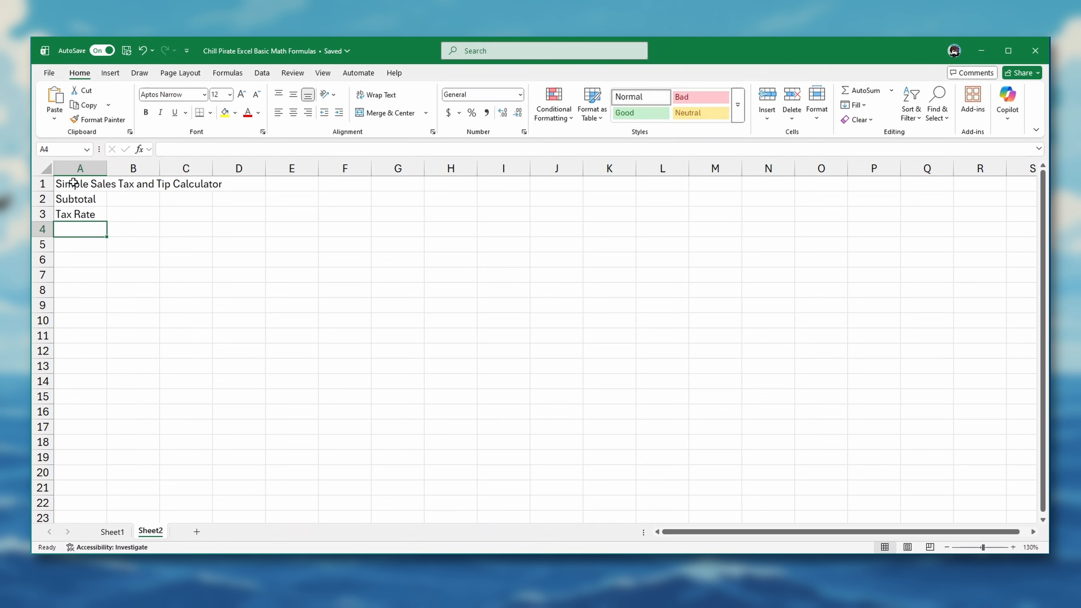
{"action": "type", "text": "Tax Amount"}
{"action": "key", "text": "Return"}
{"action": "type", "text": "To"}
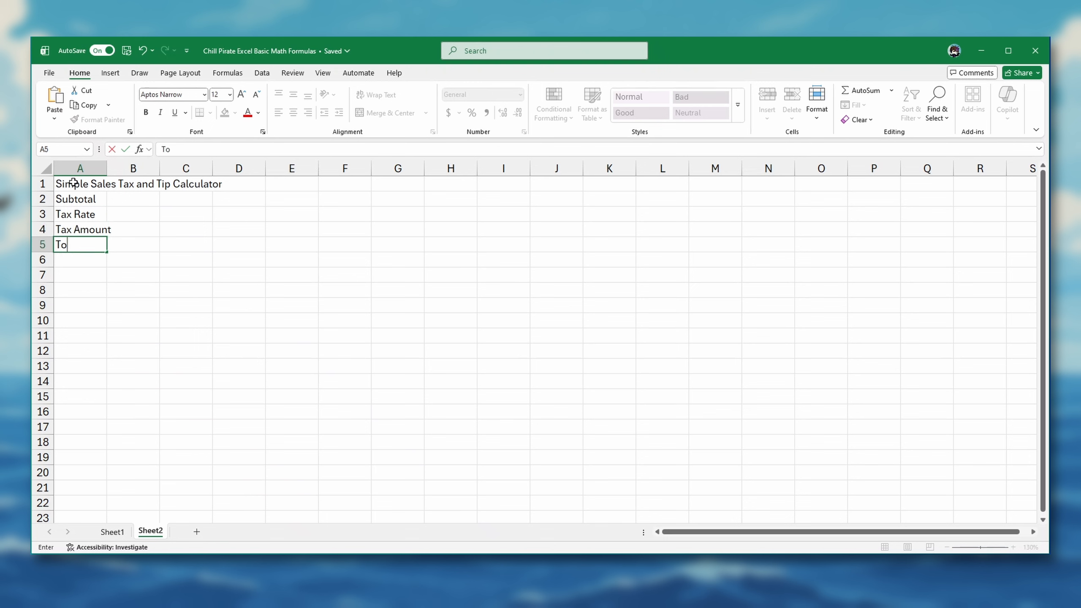
{"action": "type", "text": "tal"}
{"action": "key", "text": "Return"}
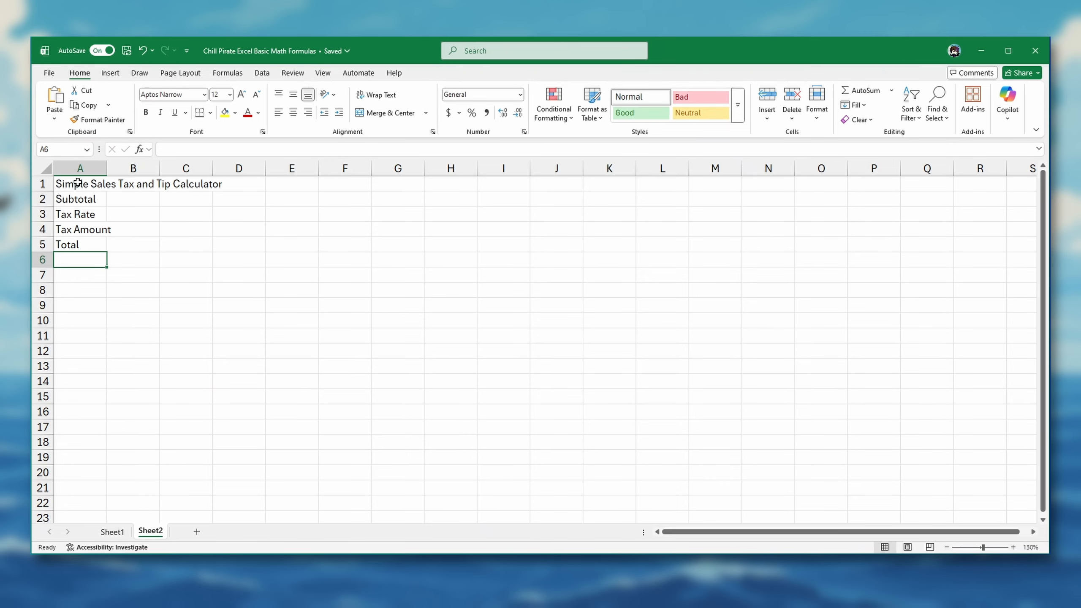
Step: Resize column A so it is just wide enough for the row labels, letting the title overflow
{"action": "double_click", "coordinate": [107, 167]}
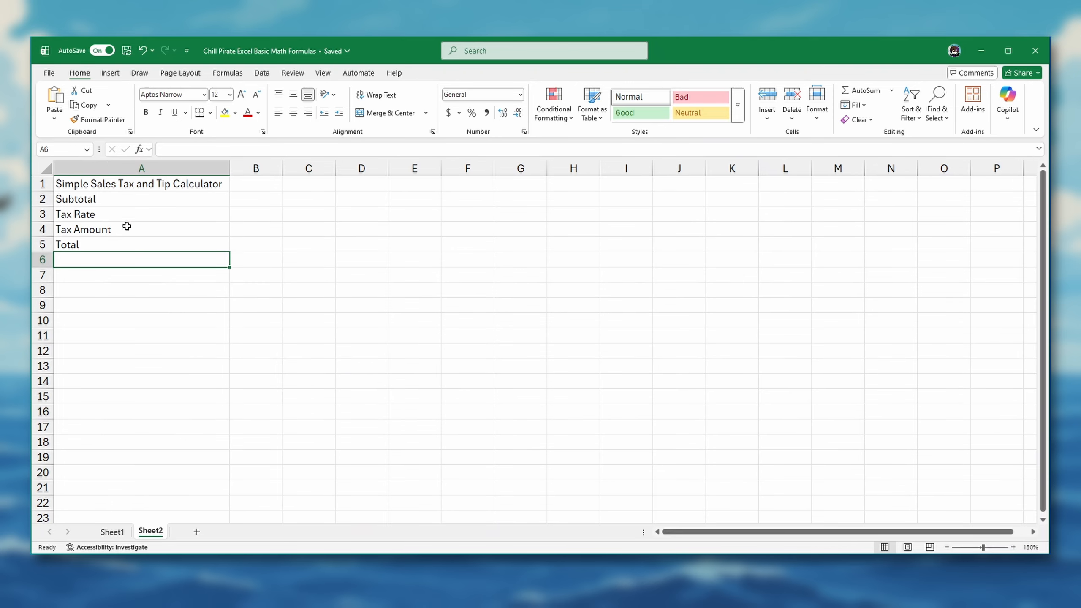
{"action": "left_click_drag", "start_coordinate": [230, 170], "coordinate": [122, 183]}
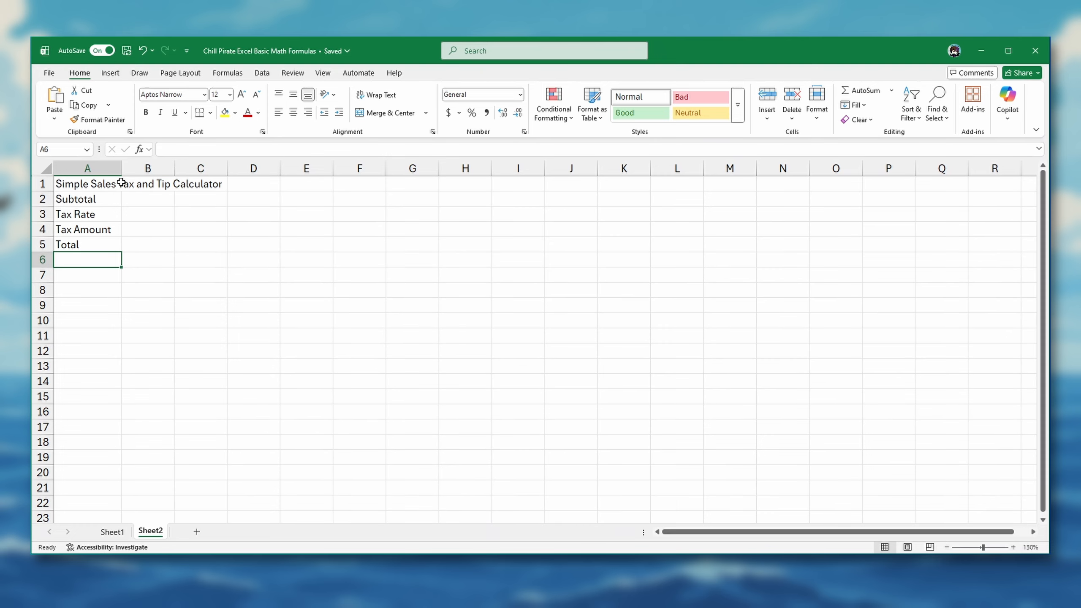
Step: Enter 50.00 as the subtotal in cell B2 and 7% as the tax rate in cell B3
{"action": "left_click", "coordinate": [154, 198]}
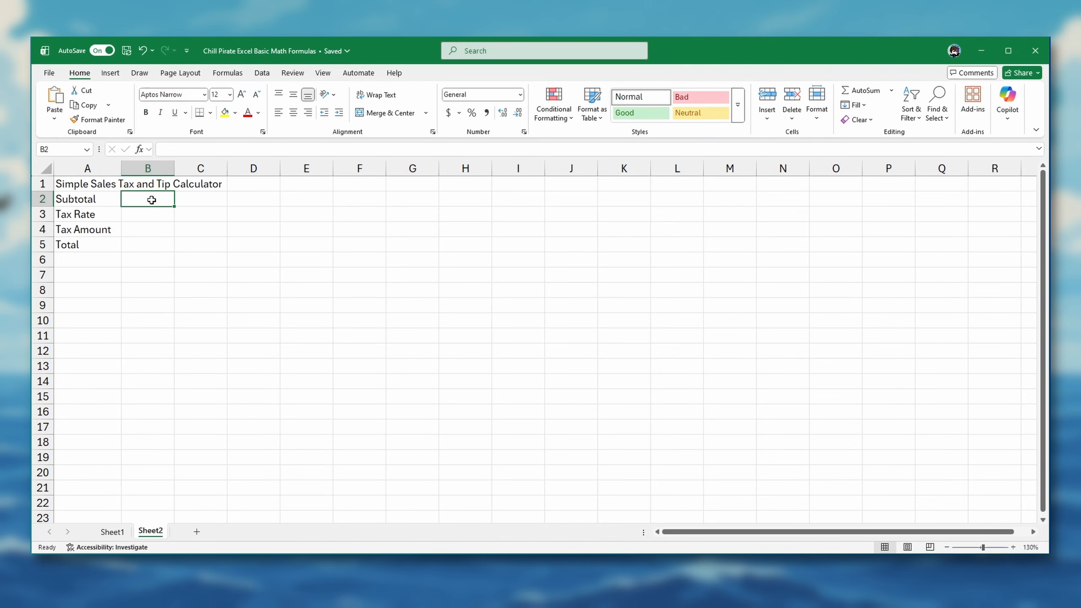
{"action": "type", "text": "50.00"}
{"action": "key", "text": "Return"}
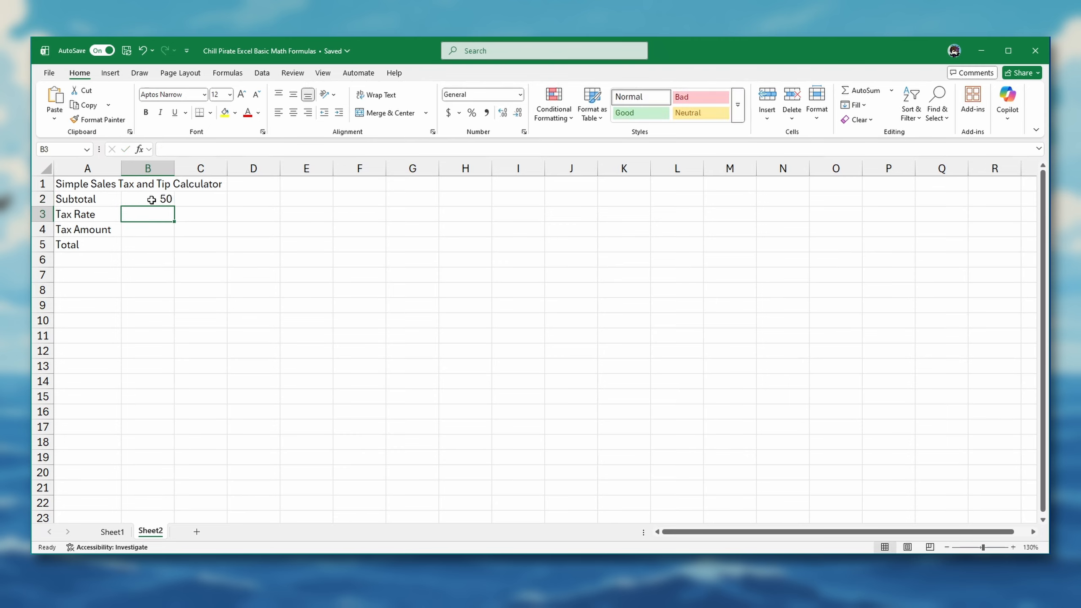
{"action": "type", "text": ".0"}
{"action": "key", "text": "BackSpace"}
{"action": "key", "text": "BackSpace"}
{"action": "type", "text": "7"}
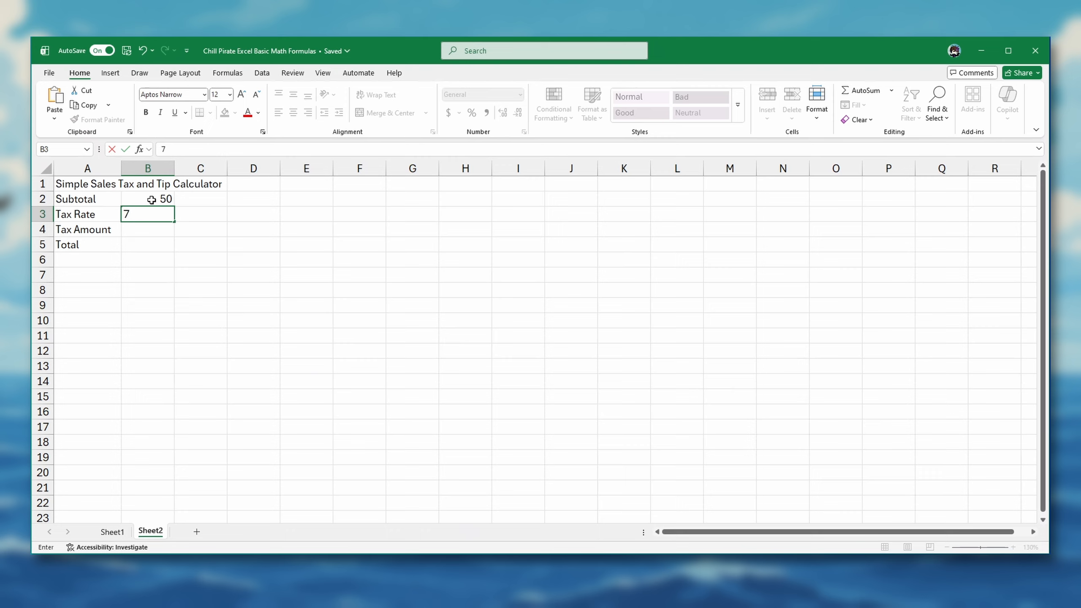
{"action": "type", "text": "%"}
{"action": "key", "text": "Return"}
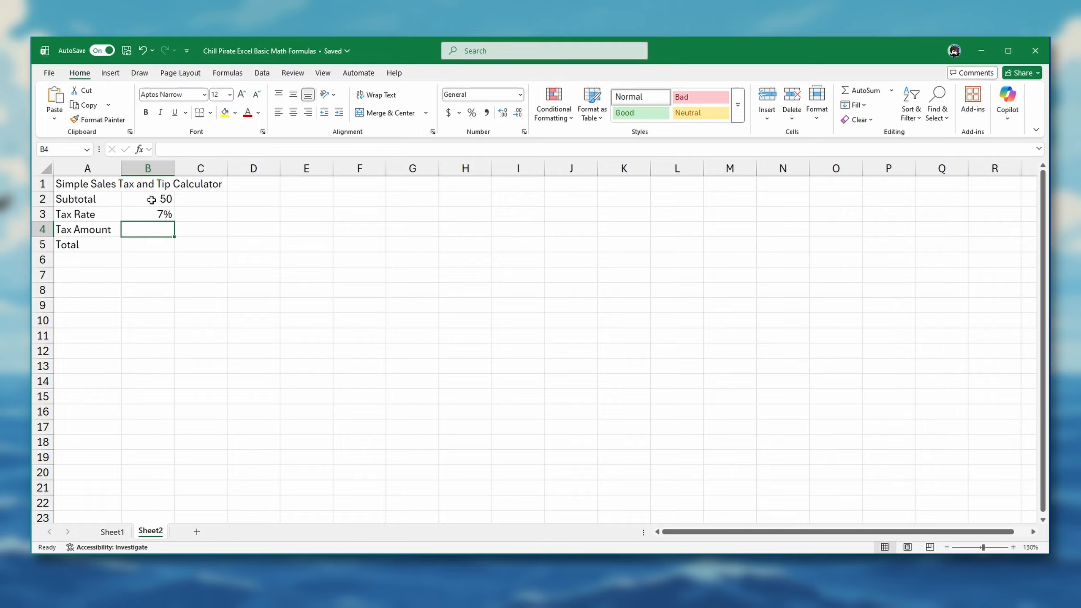
Step: Calculate the tax amount in cell B4 with the formula =B2*B3
{"action": "type", "text": "="}
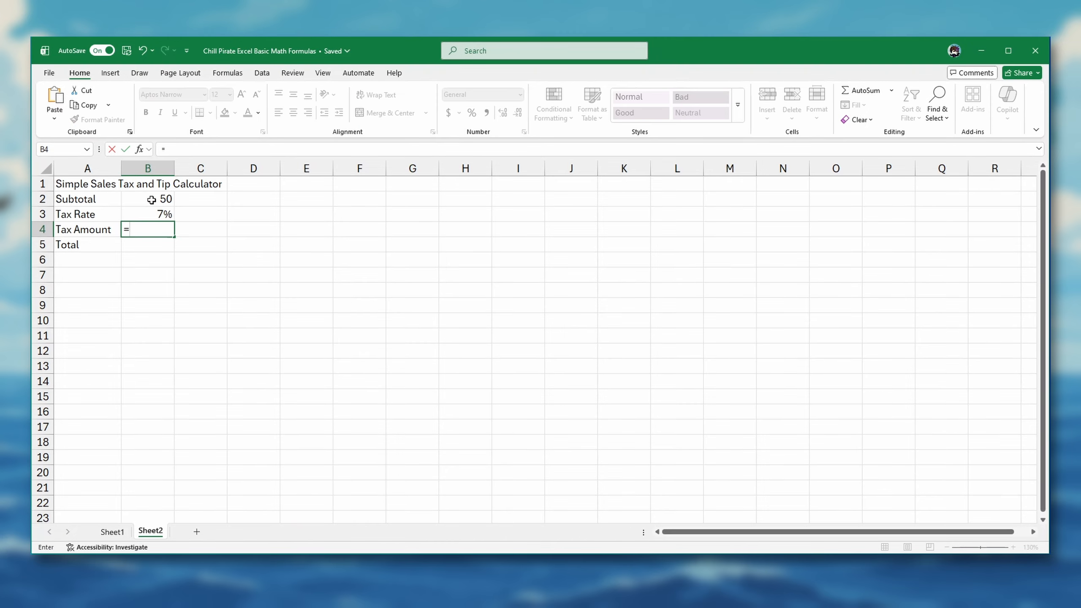
{"action": "left_click", "coordinate": [152, 199]}
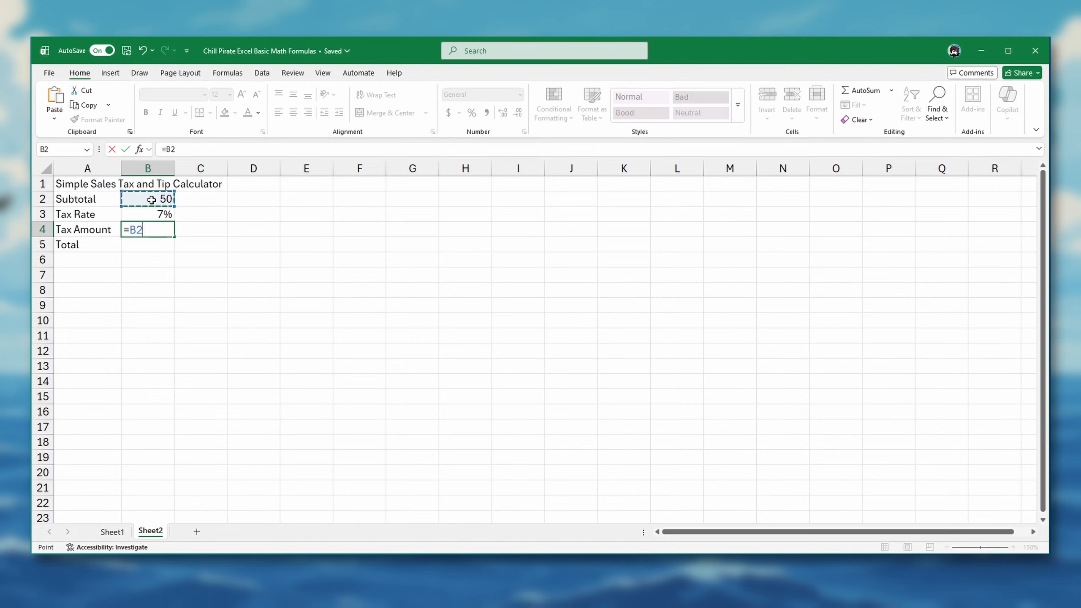
{"action": "type", "text": "*"}
{"action": "left_click", "coordinate": [146, 212]}
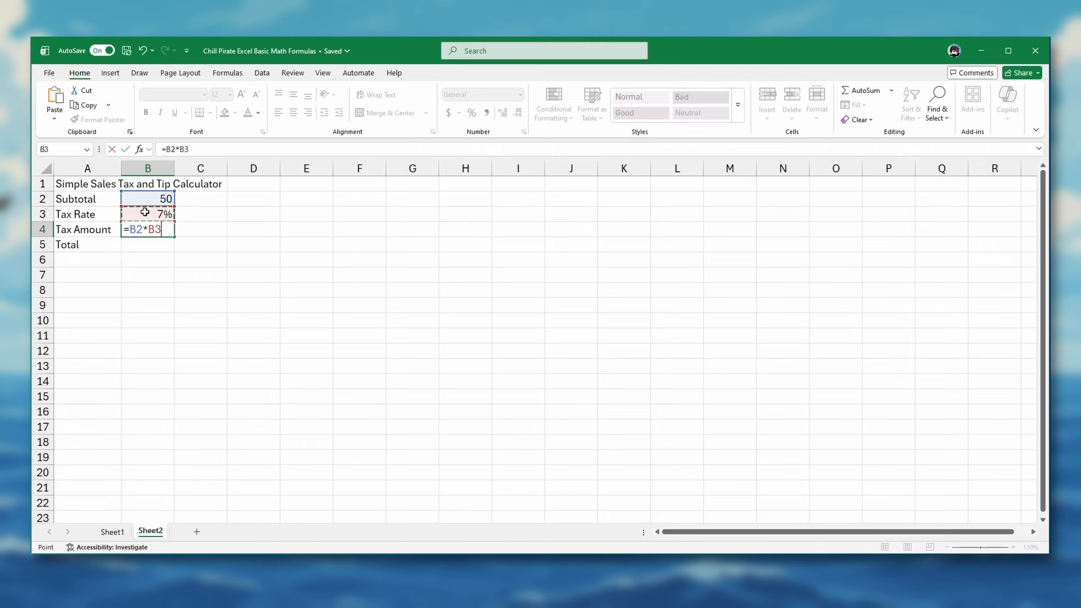
{"action": "key", "text": "Return"}
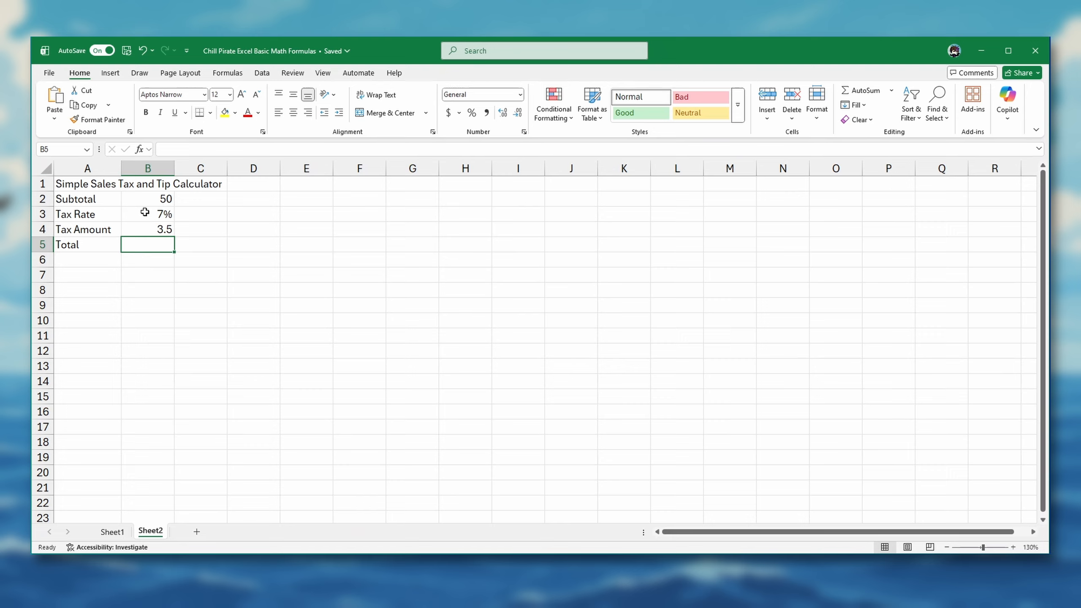
Step: Calculate the total in cell B5 with the formula =B2+B4
{"action": "type", "text": "="}
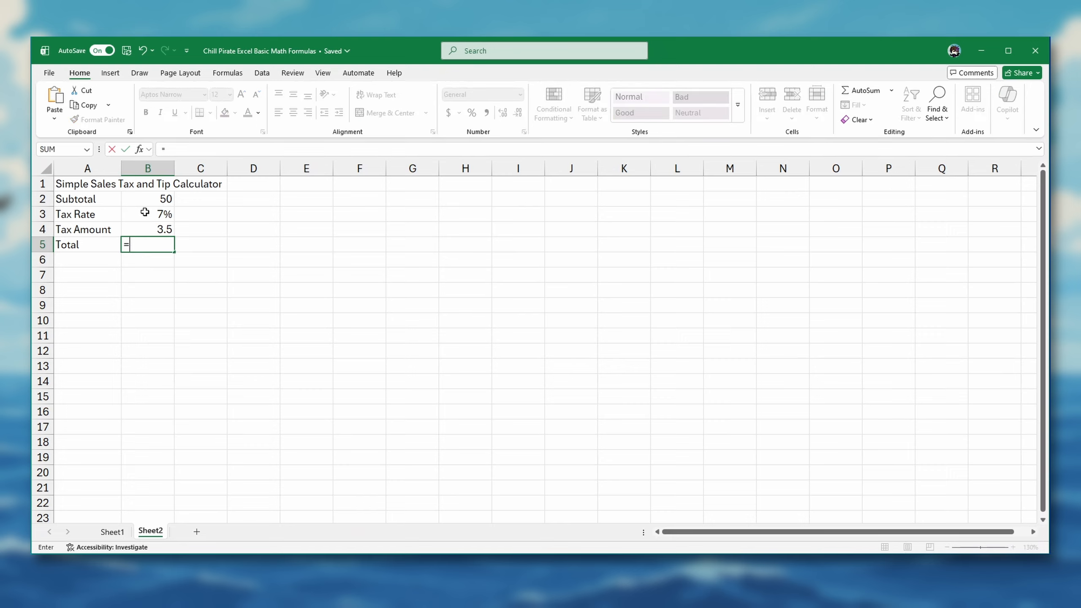
{"action": "left_click", "coordinate": [153, 199]}
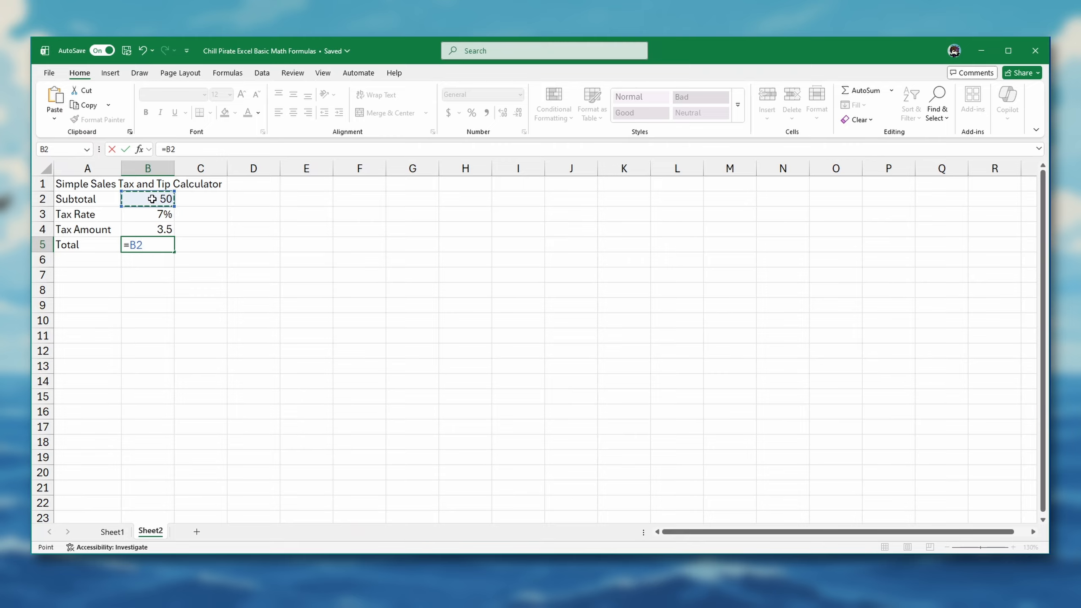
{"action": "type", "text": "+"}
{"action": "left_click", "coordinate": [162, 230]}
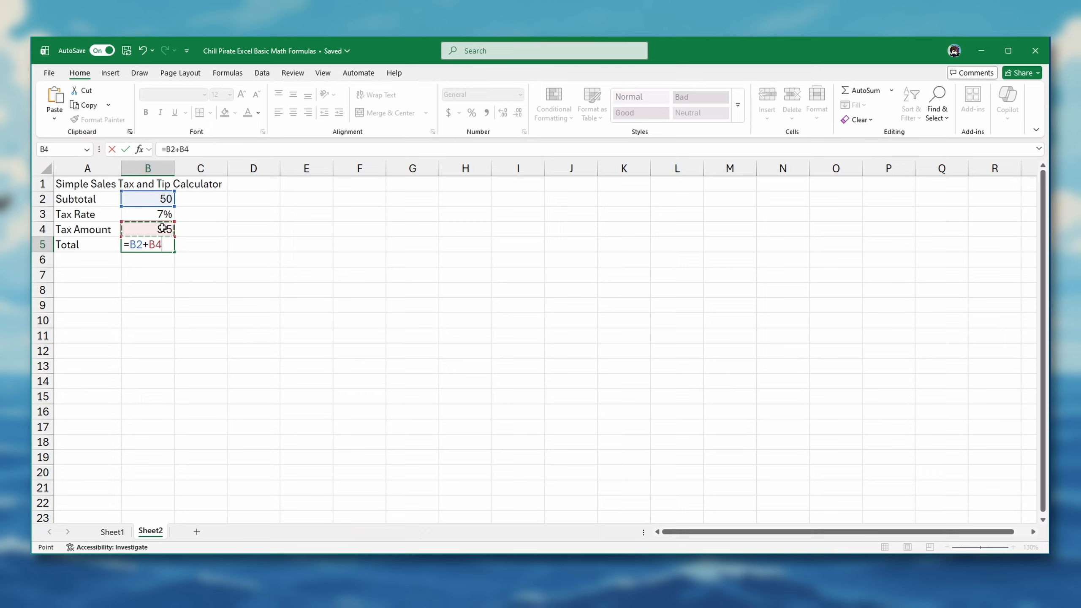
{"action": "key", "text": "Return"}
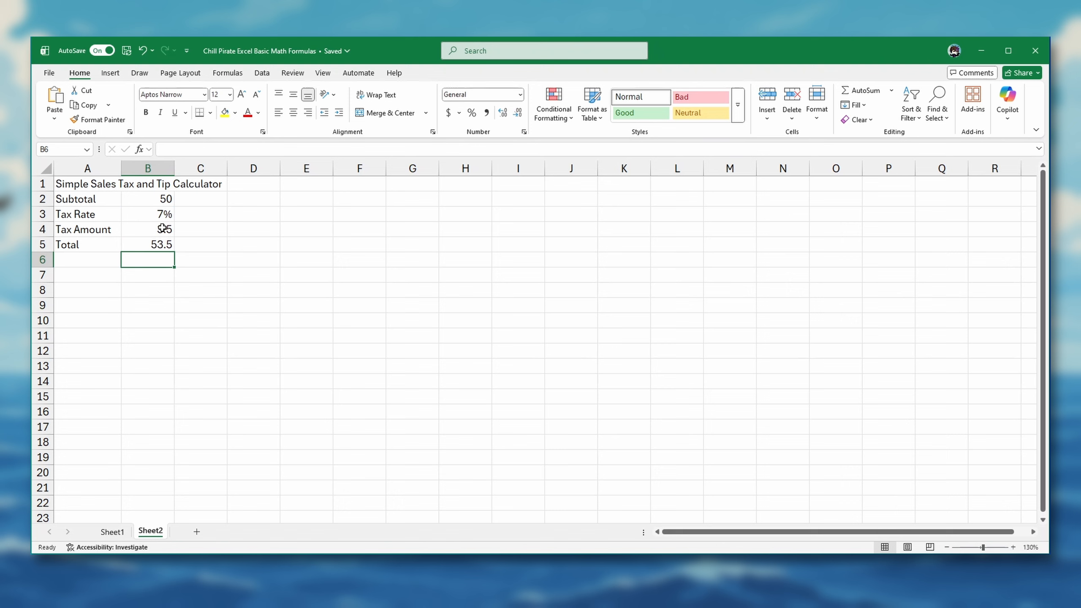
Step: Enter the row labels Tip Rate, Tip Amount and Grand Total in cells A6 through A8
{"action": "left_click", "coordinate": [95, 261]}
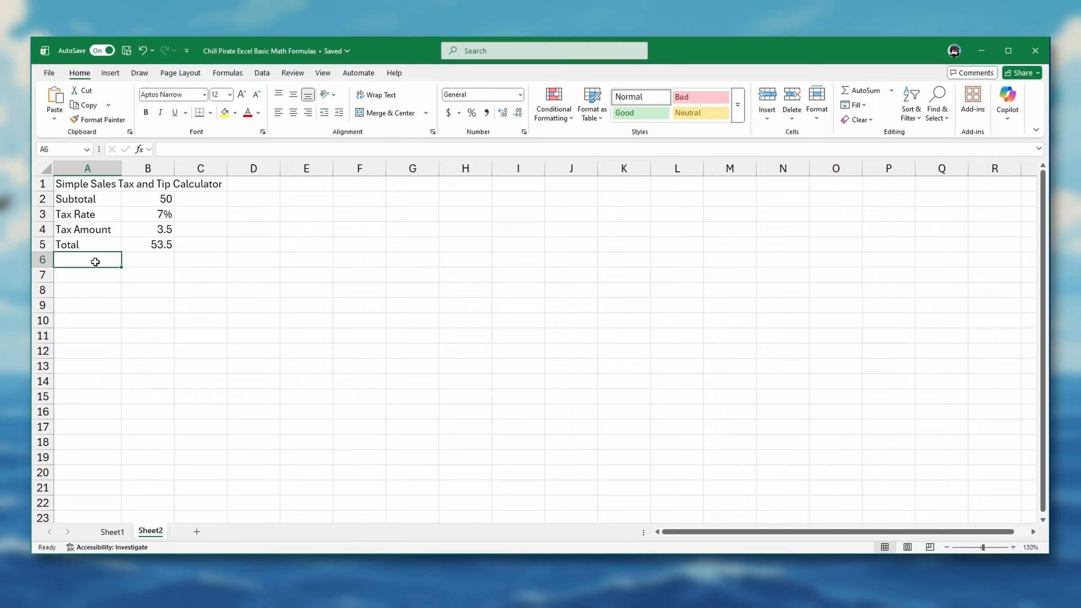
{"action": "type", "text": "T"}
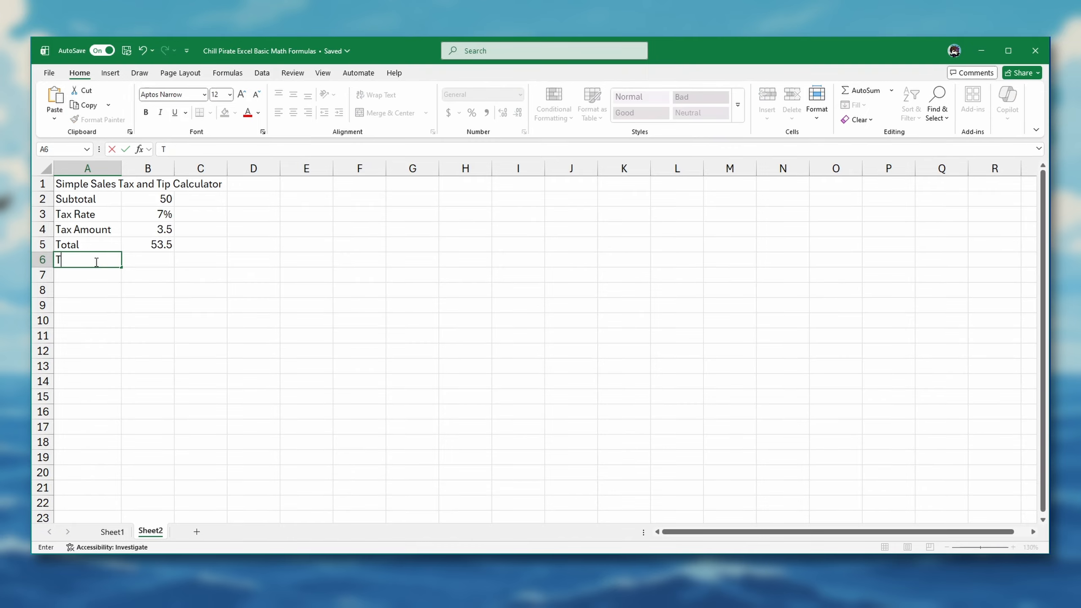
{"action": "type", "text": "ip Rate"}
{"action": "key", "text": "Return"}
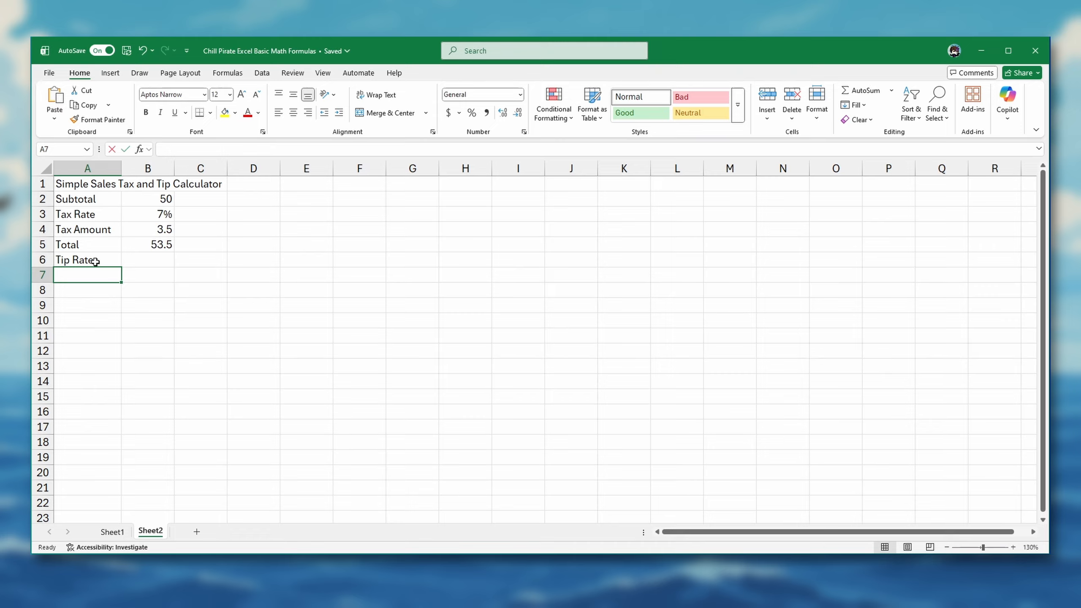
{"action": "type", "text": "Tip Amount"}
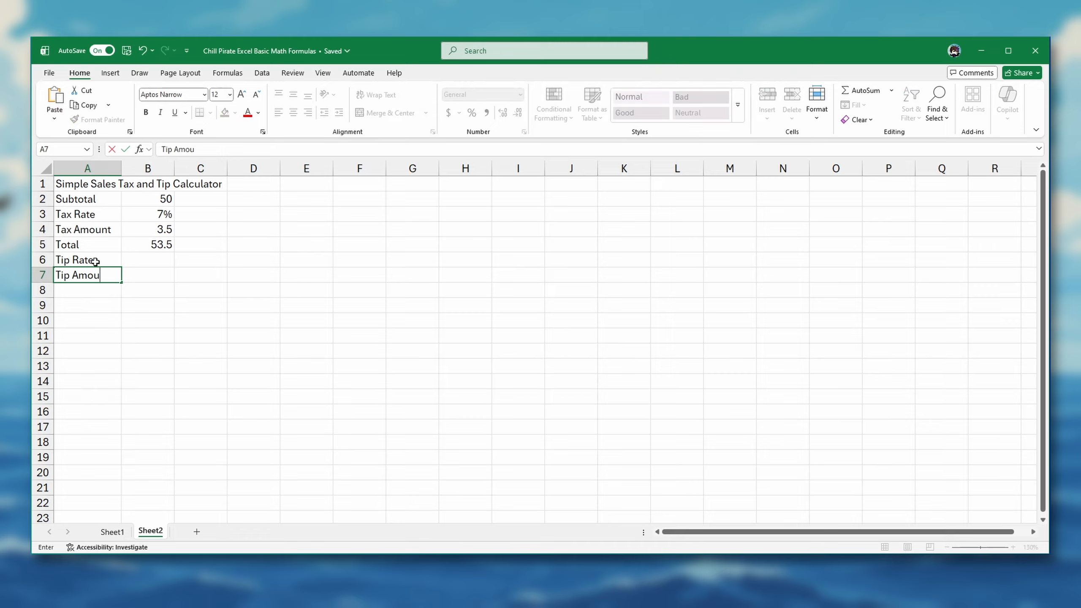
{"action": "key", "text": "Return"}
{"action": "type", "text": "Gra"}
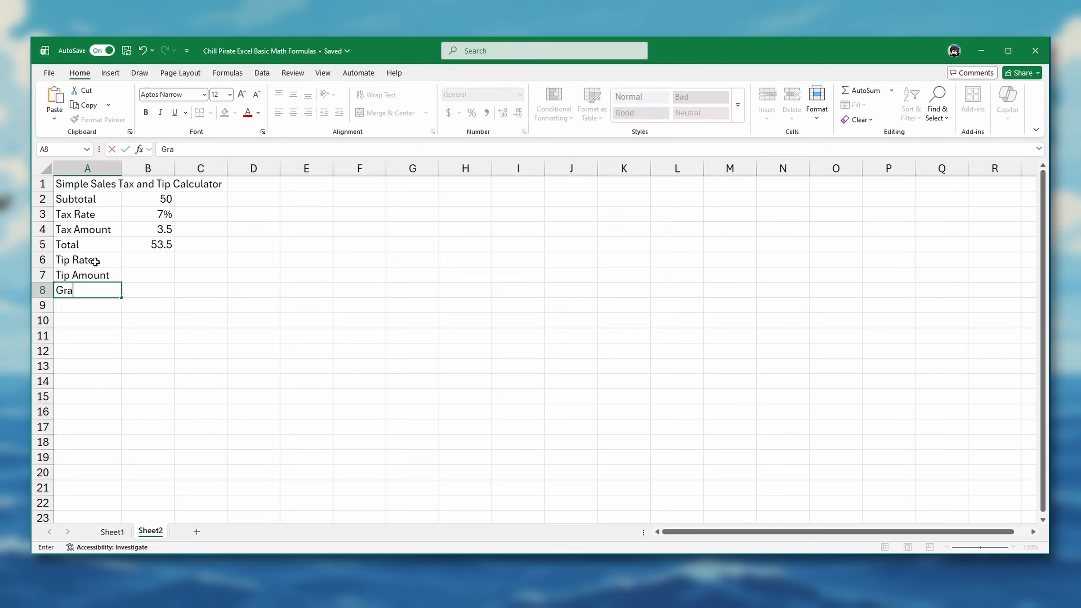
{"action": "type", "text": "nd Total"}
{"action": "key", "text": "Return"}
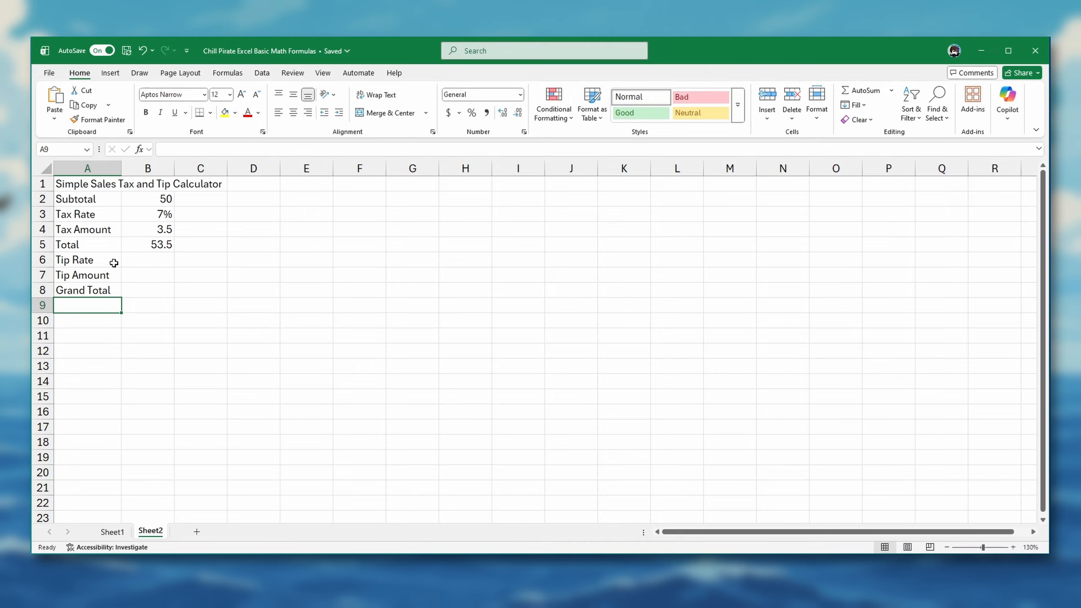
Step: Enter 20% as the tip rate in cell B6
{"action": "left_click", "coordinate": [142, 261]}
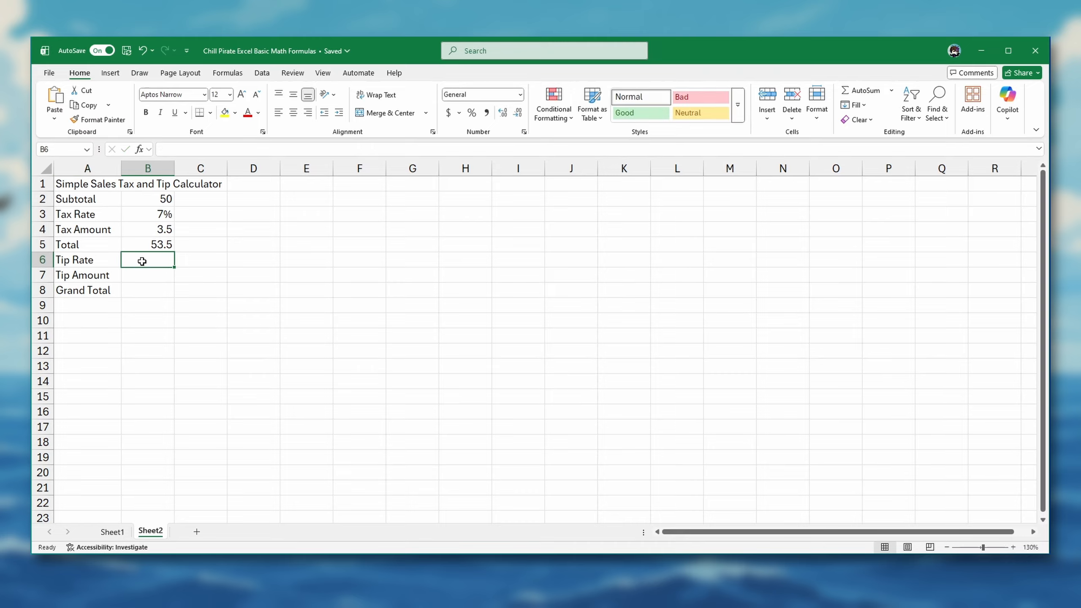
{"action": "type", "text": "20%"}
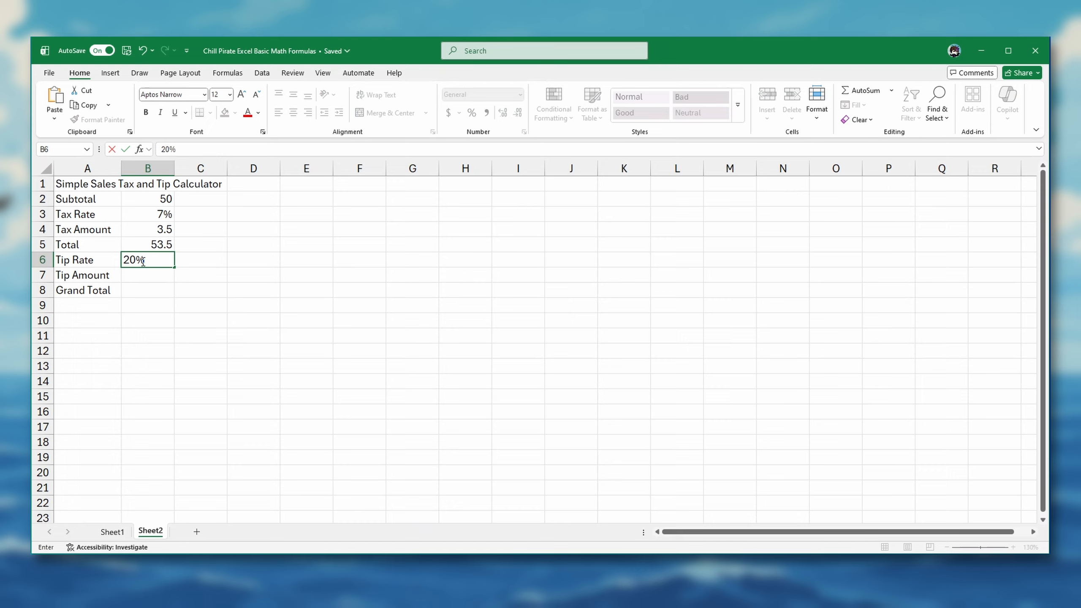
{"action": "key", "text": "Return"}
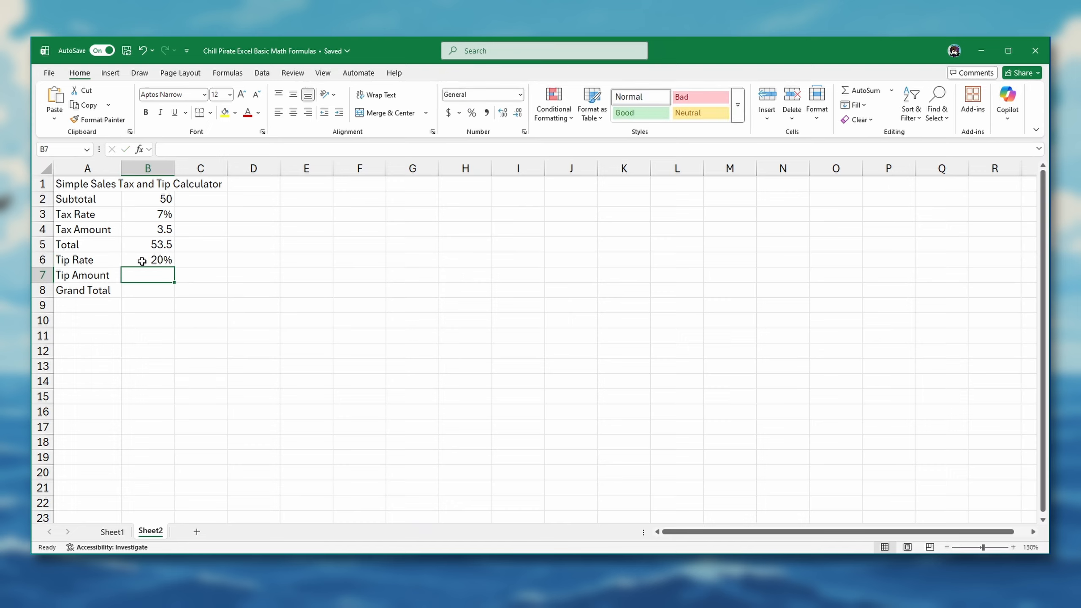
Step: Calculate the tip amount in cell B7 with the formula =B5*B6
{"action": "type", "text": "="}
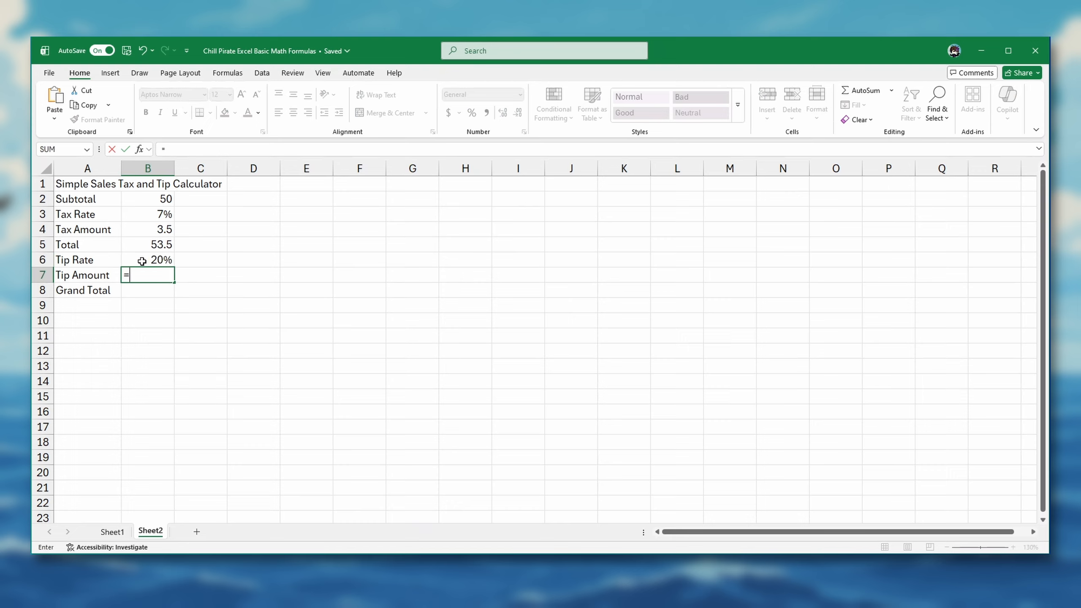
{"action": "left_click", "coordinate": [154, 248]}
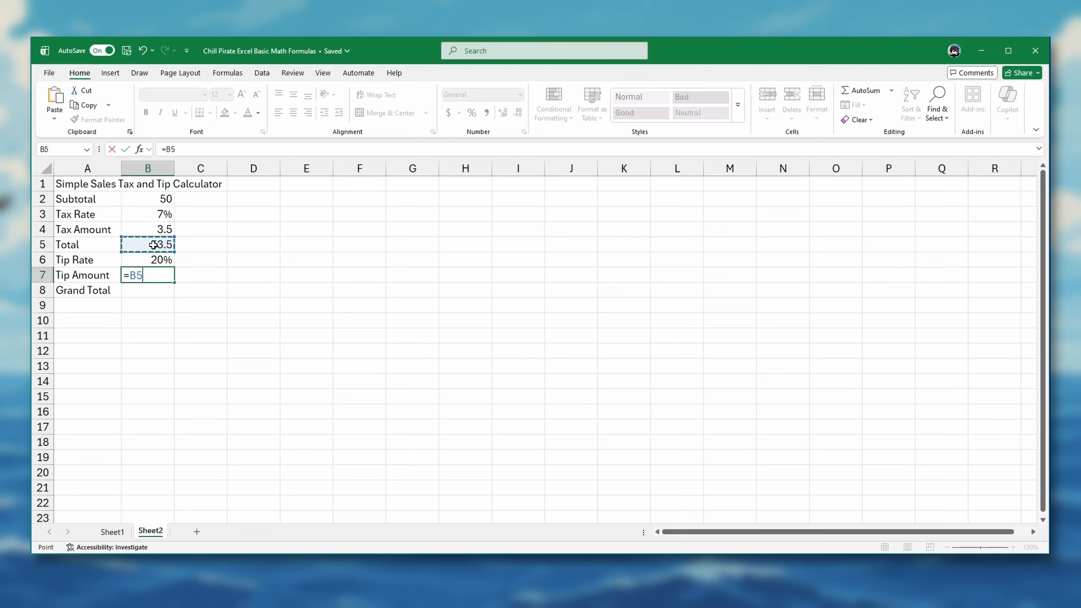
{"action": "type", "text": "*"}
{"action": "left_click", "coordinate": [158, 259]}
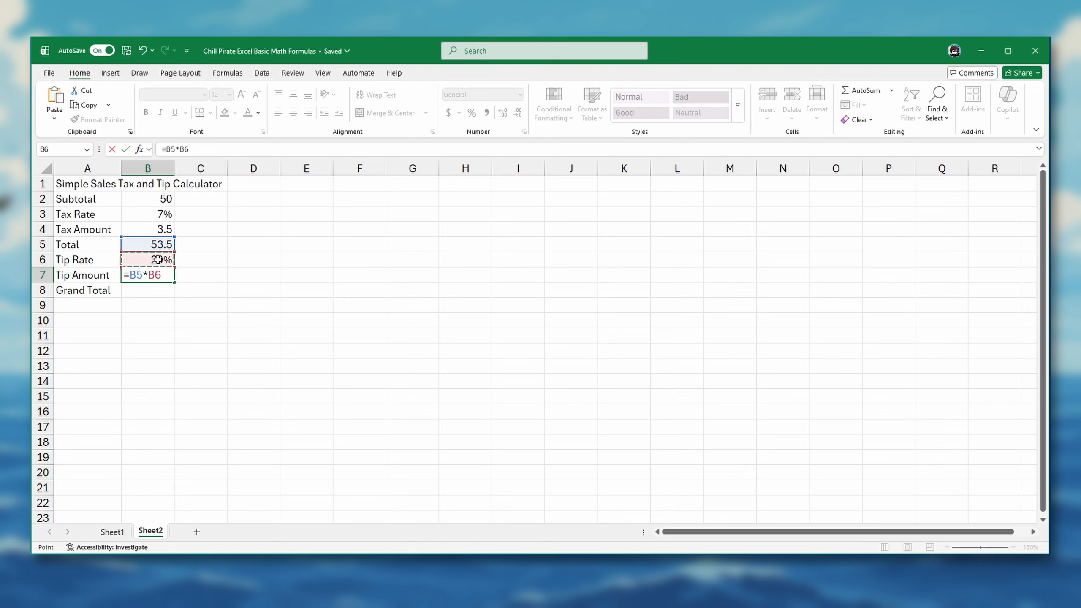
{"action": "key", "text": "Return"}
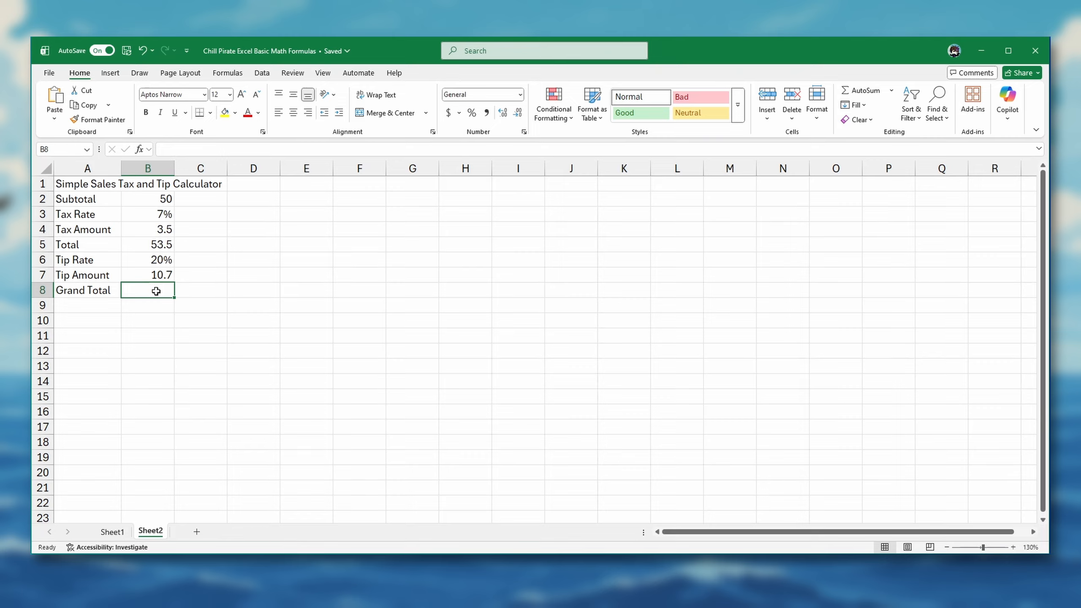
Step: Calculate the grand total in cell B8 with the formula =B5+B7 and reselect the cell to check it
{"action": "type", "text": "="}
{"action": "left_click", "coordinate": [168, 246]}
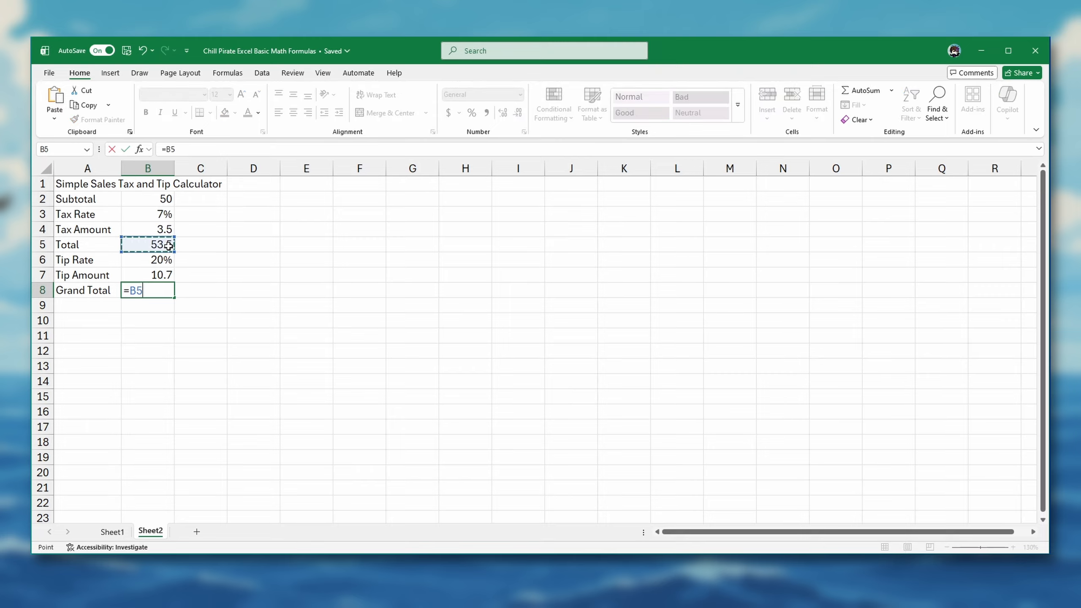
{"action": "type", "text": "+"}
{"action": "left_click", "coordinate": [156, 274]}
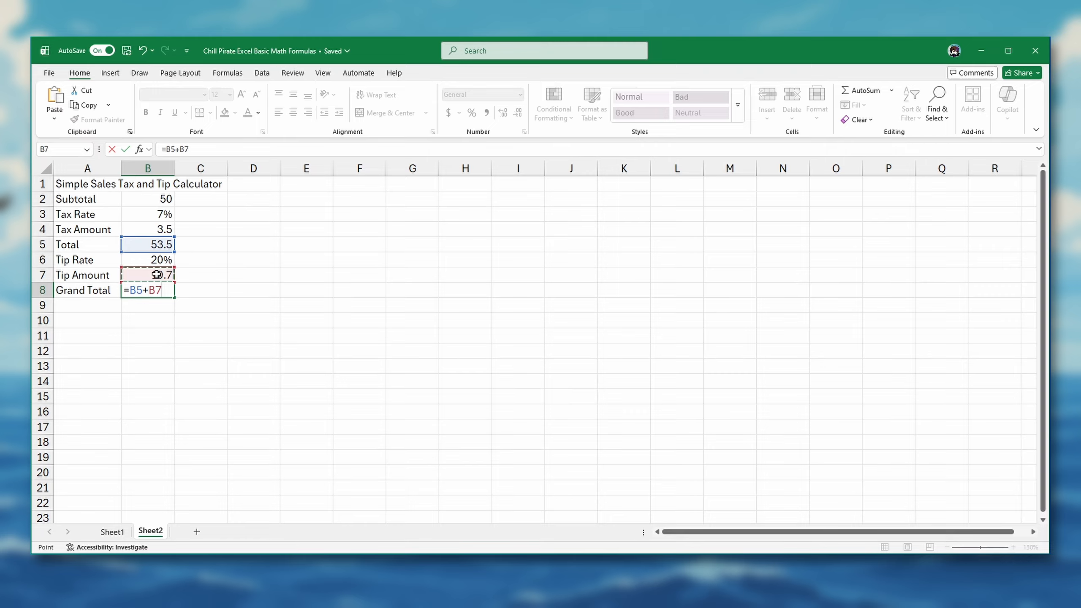
{"action": "key", "text": "Return"}
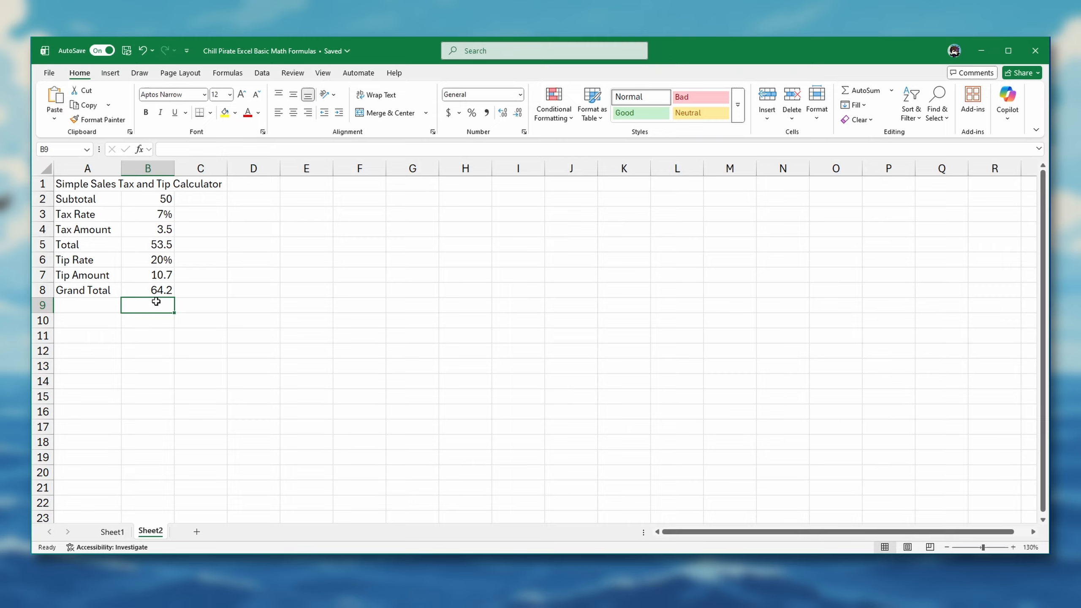
{"action": "left_click", "coordinate": [144, 292]}
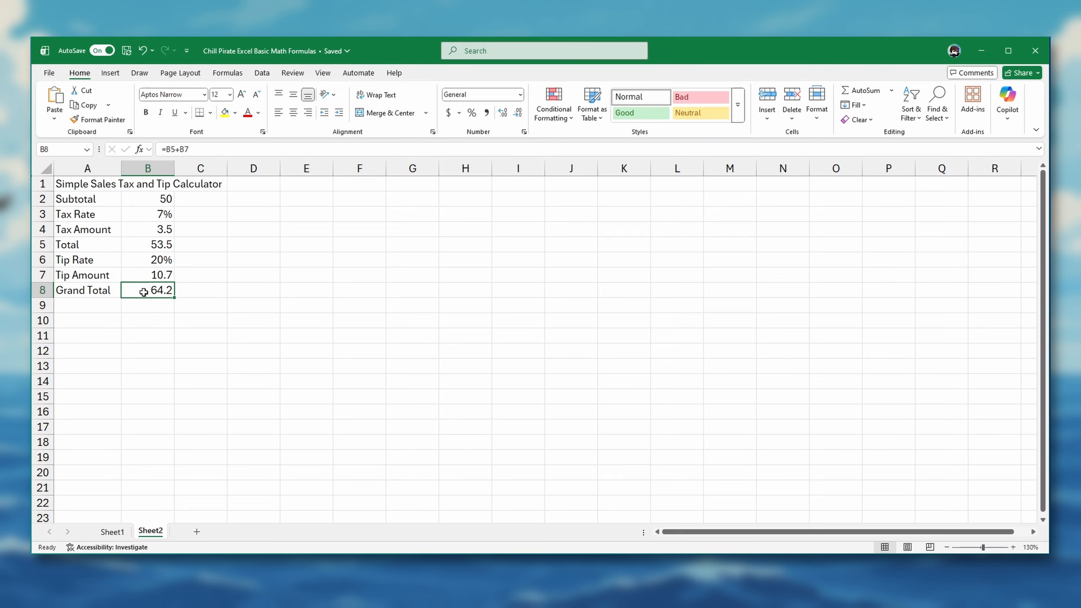
Step: Make the title in cell A1 bold and right-align the row labels in cells A2 through A8
{"action": "left_click", "coordinate": [97, 185]}
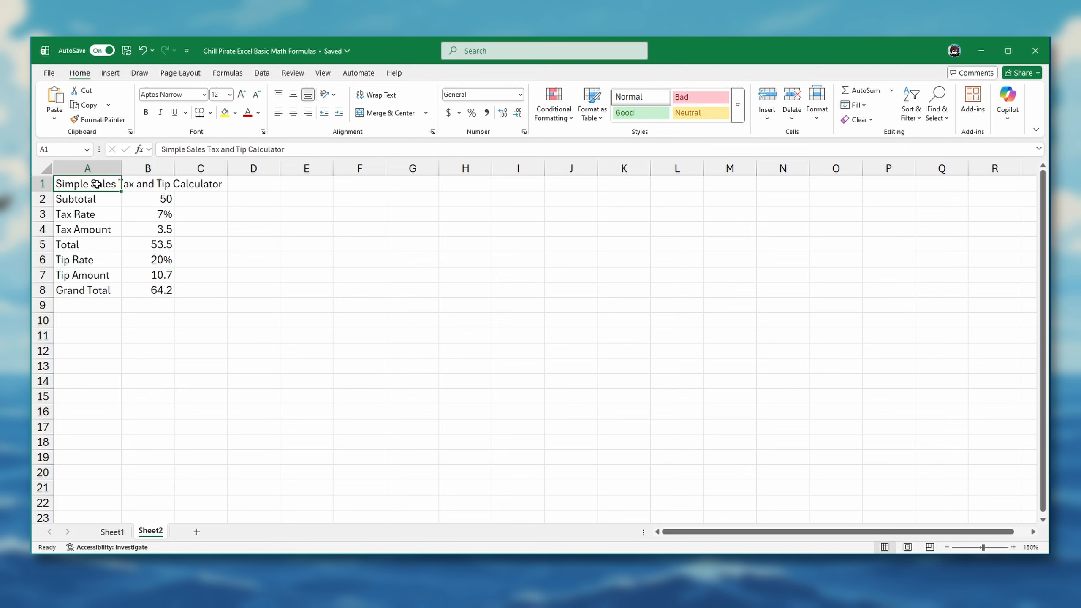
{"action": "left_click", "coordinate": [146, 112]}
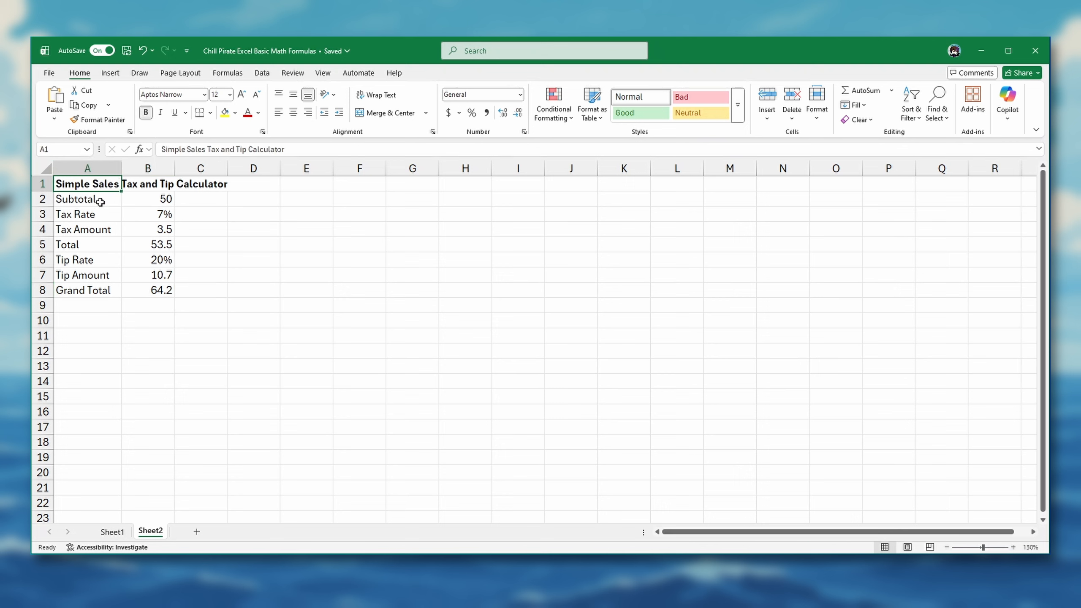
{"action": "left_click_drag", "start_coordinate": [99, 200], "coordinate": [98, 290]}
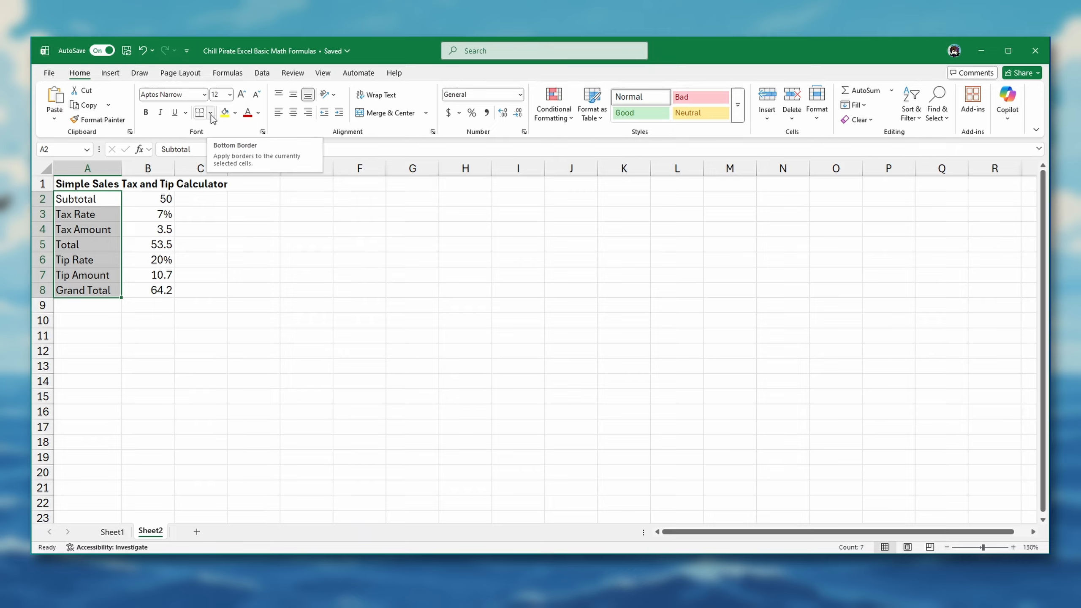
{"action": "left_click", "coordinate": [308, 113]}
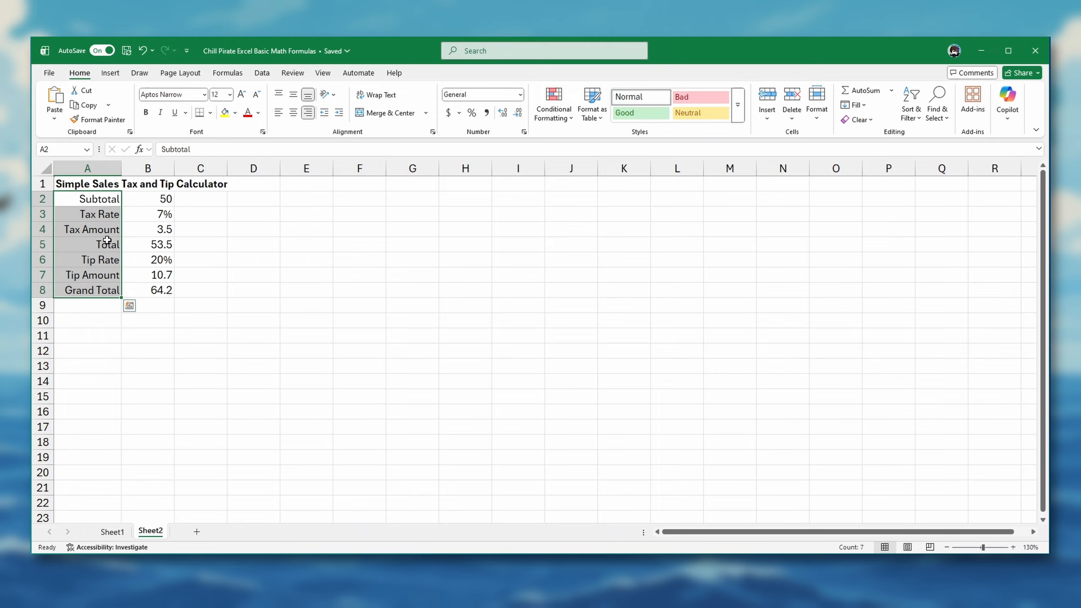
Step: Apply the dollar Accounting number format to the subtotal, tax amount, total, tip amount and grand total in cells B2, B4:B5 and B7:B8
{"action": "left_click", "coordinate": [155, 200]}
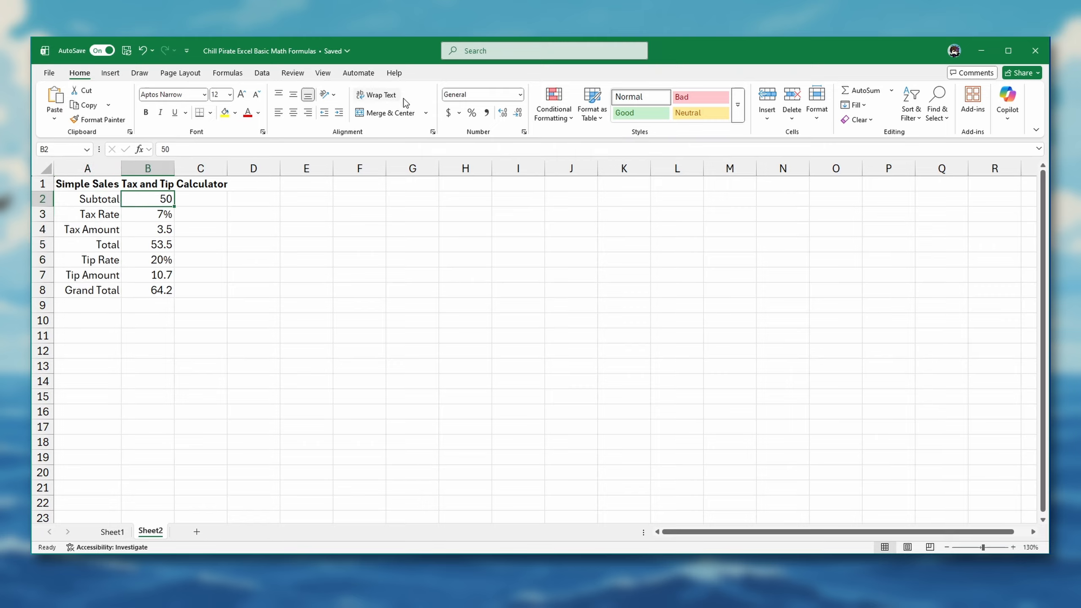
{"action": "left_click", "coordinate": [449, 112]}
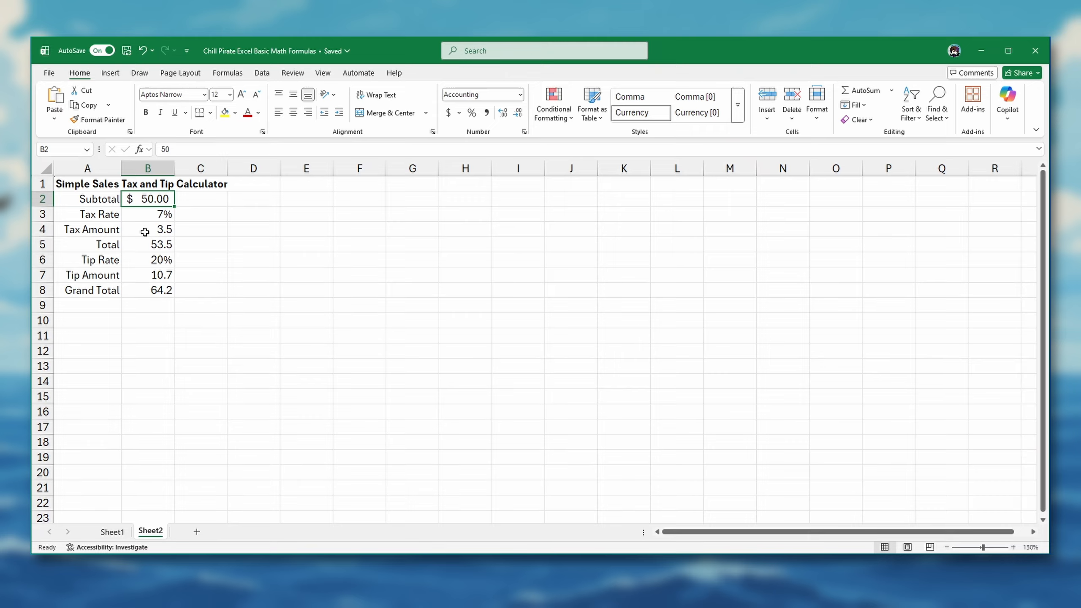
{"action": "left_click_drag", "start_coordinate": [145, 232], "coordinate": [149, 246]}
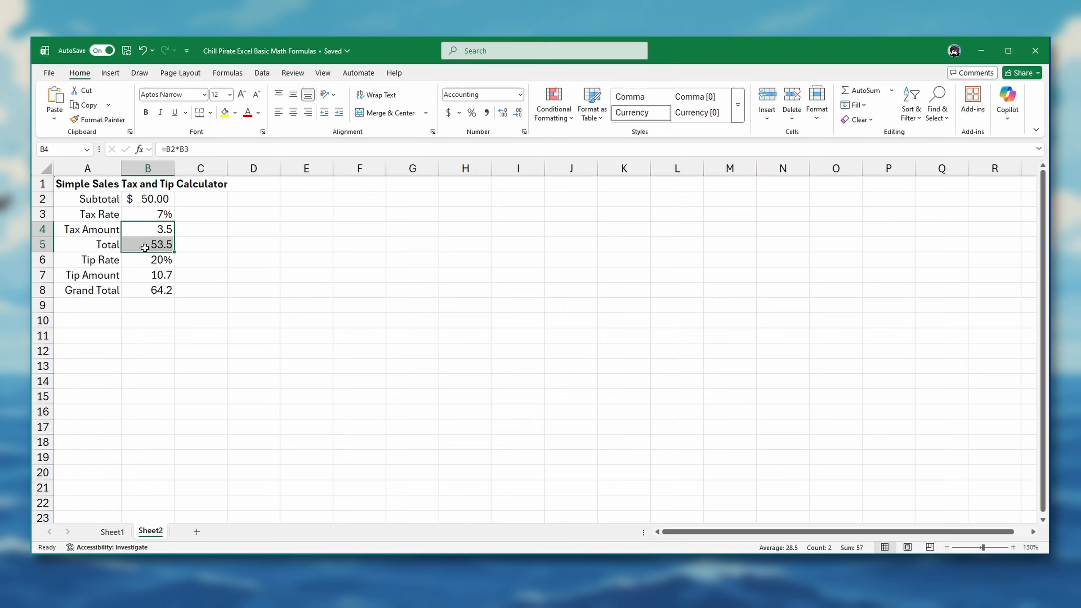
{"action": "left_click", "coordinate": [448, 113]}
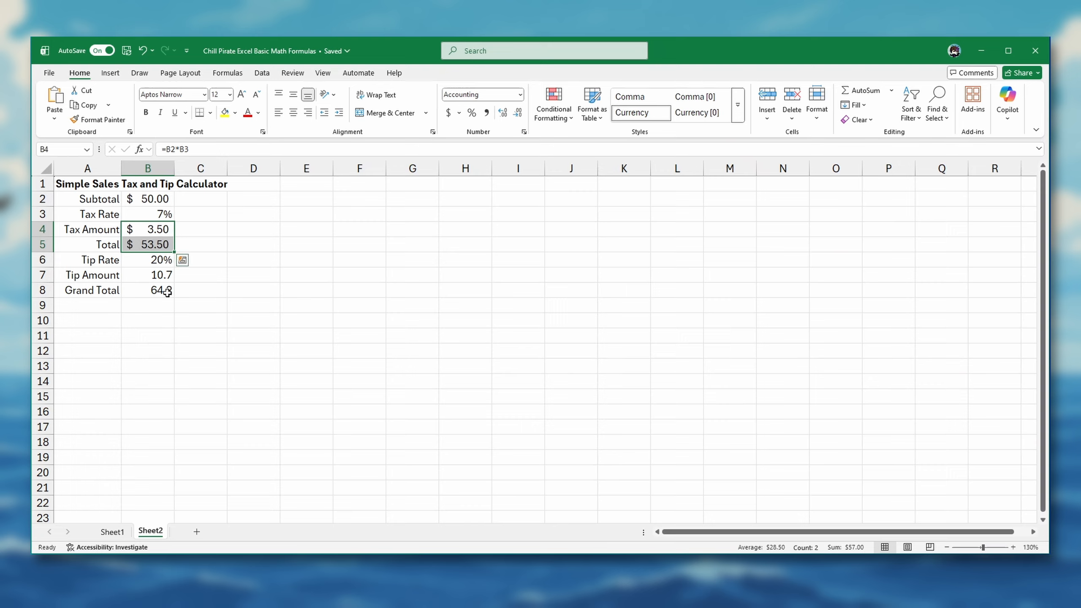
{"action": "left_click_drag", "start_coordinate": [160, 276], "coordinate": [159, 291]}
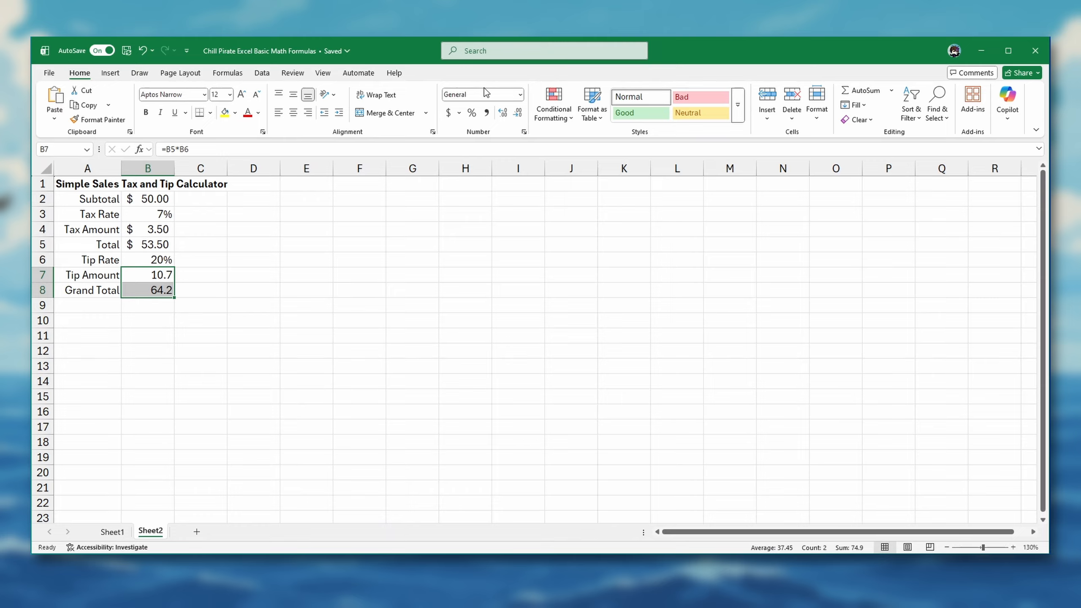
{"action": "left_click", "coordinate": [448, 112]}
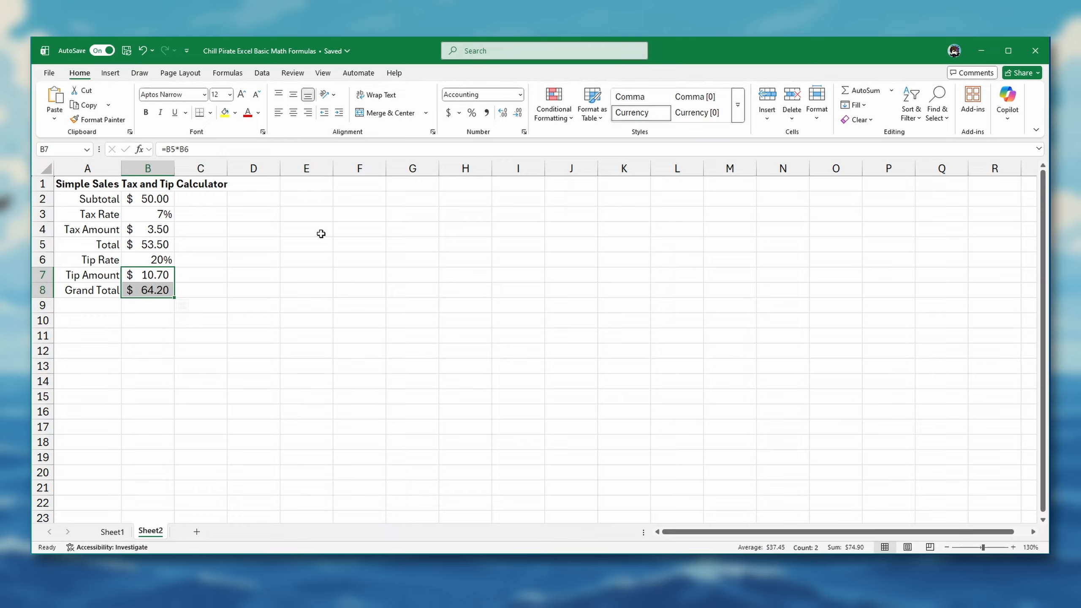
Step: Add a top and double bottom border to the total in cell B5 and the grand total in cell B8
{"action": "left_click", "coordinate": [151, 272]}
{"action": "left_click", "coordinate": [155, 243]}
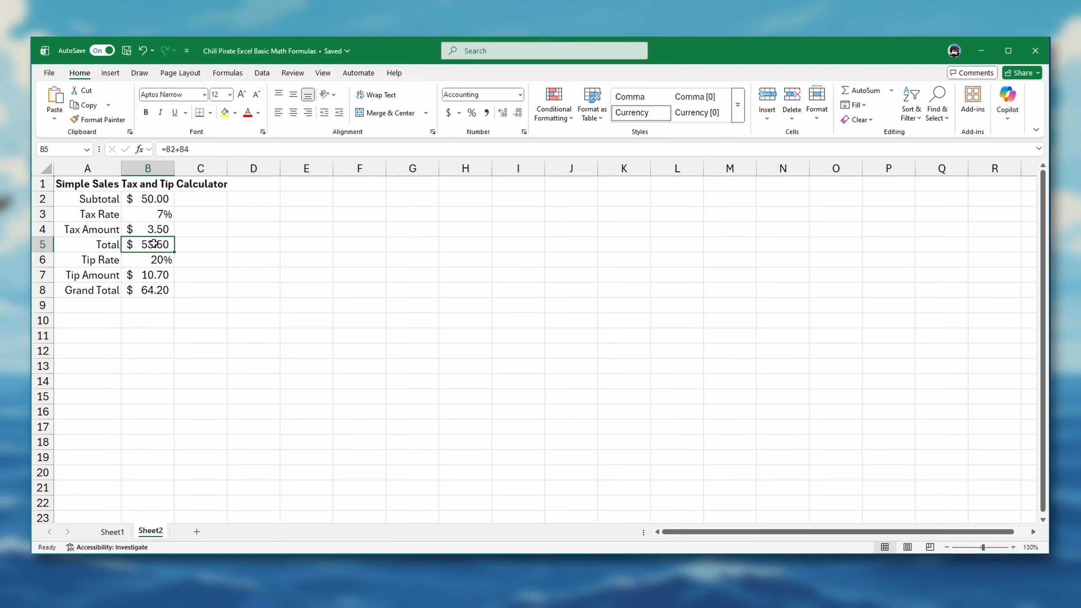
{"action": "left_click", "coordinate": [211, 112]}
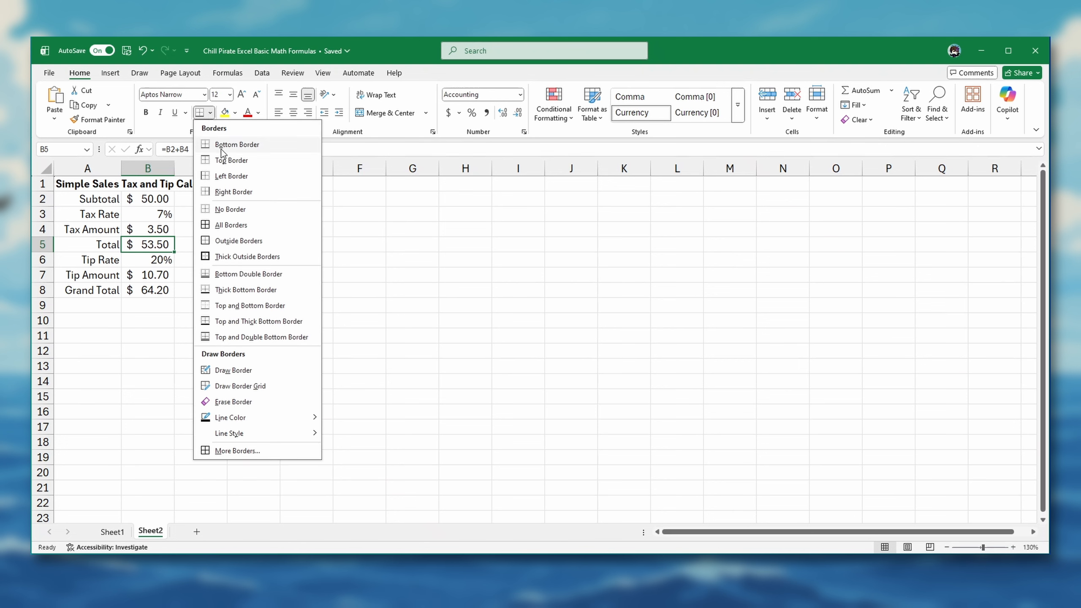
{"action": "left_click", "coordinate": [232, 337]}
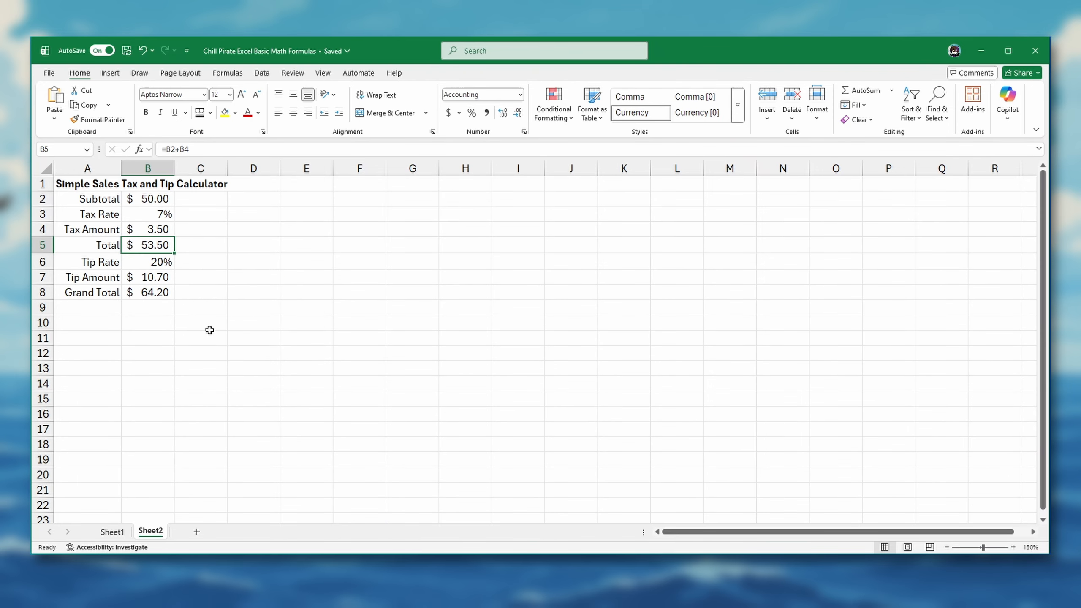
{"action": "left_click", "coordinate": [158, 289]}
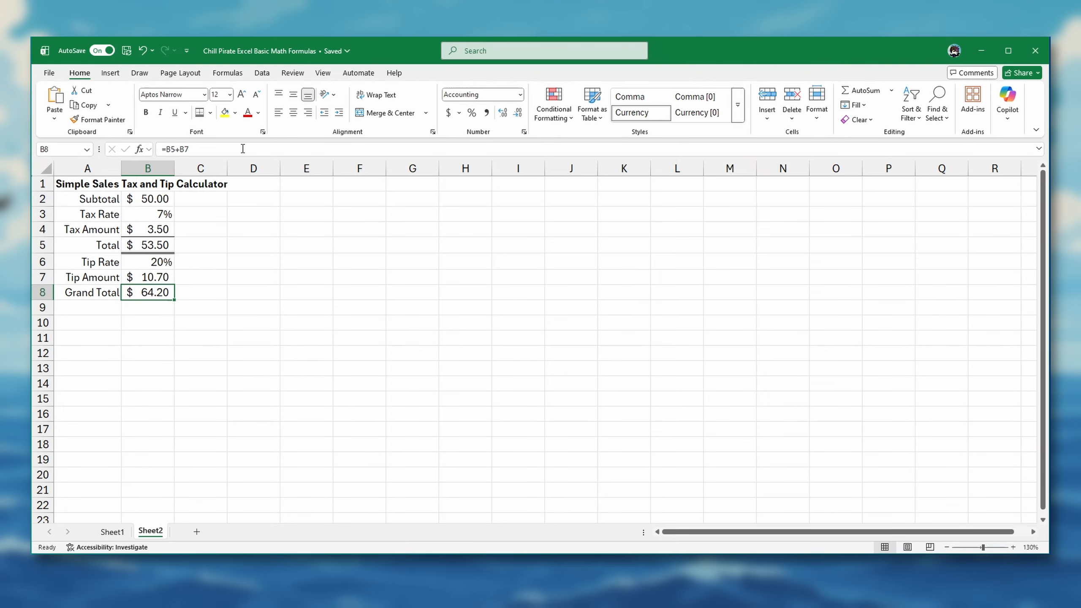
{"action": "left_click", "coordinate": [199, 114]}
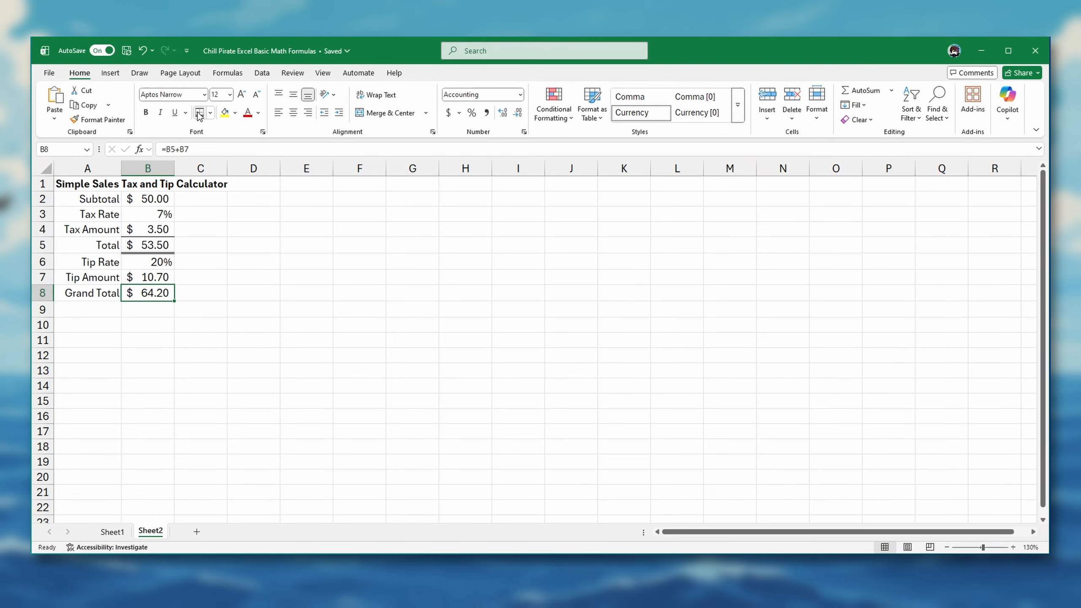
{"action": "left_click", "coordinate": [149, 277]}
{"action": "left_click", "coordinate": [195, 290]}
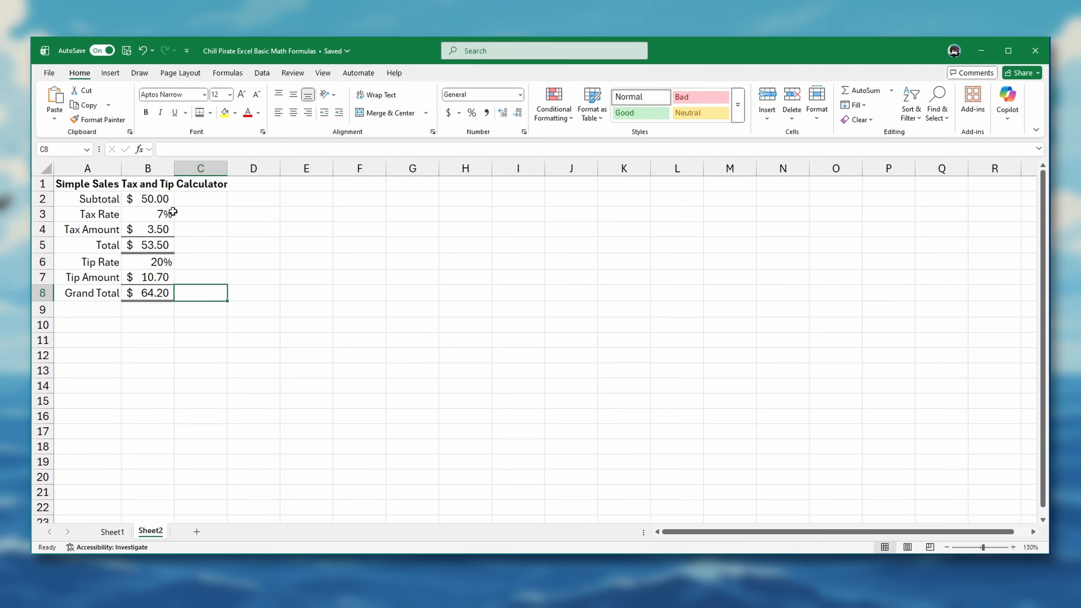
Step: Change the subtotal in cell B2 to 75.26
{"action": "left_click", "coordinate": [143, 197]}
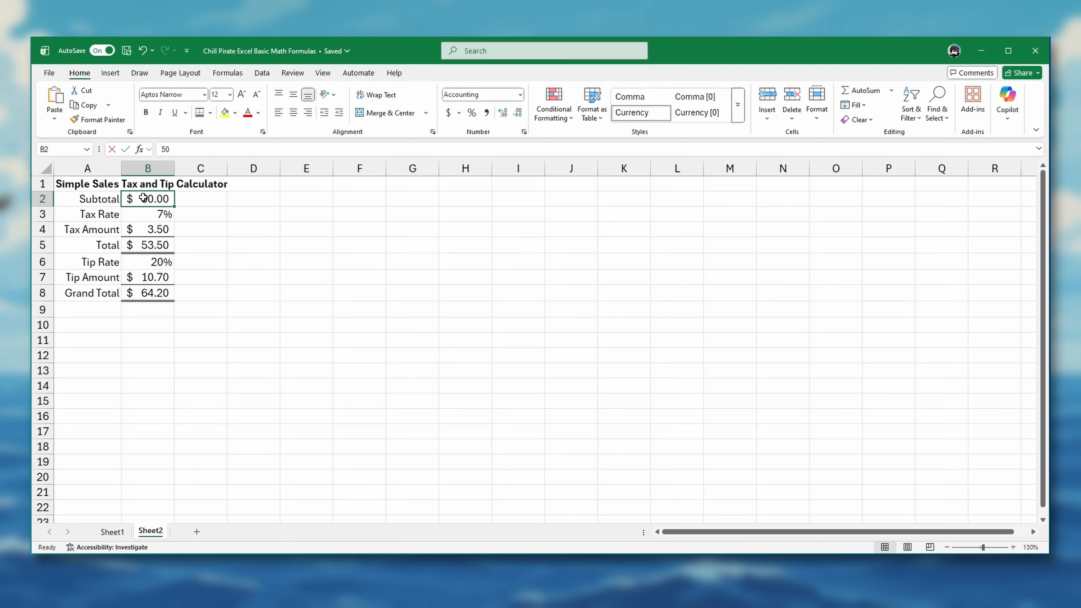
{"action": "type", "text": "75."}
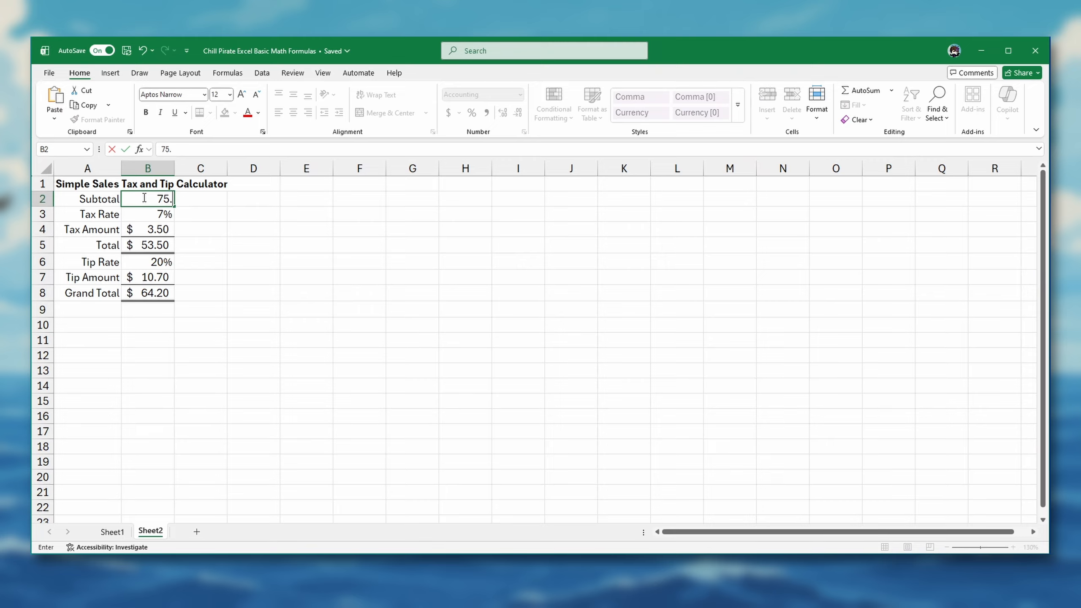
{"action": "type", "text": "26"}
{"action": "key", "text": "Return"}
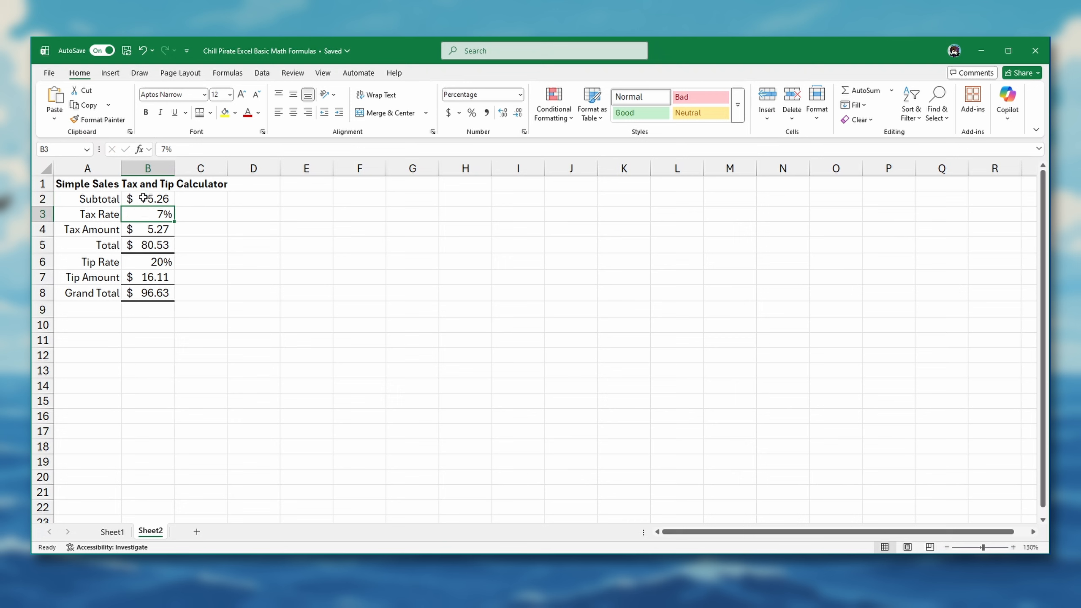